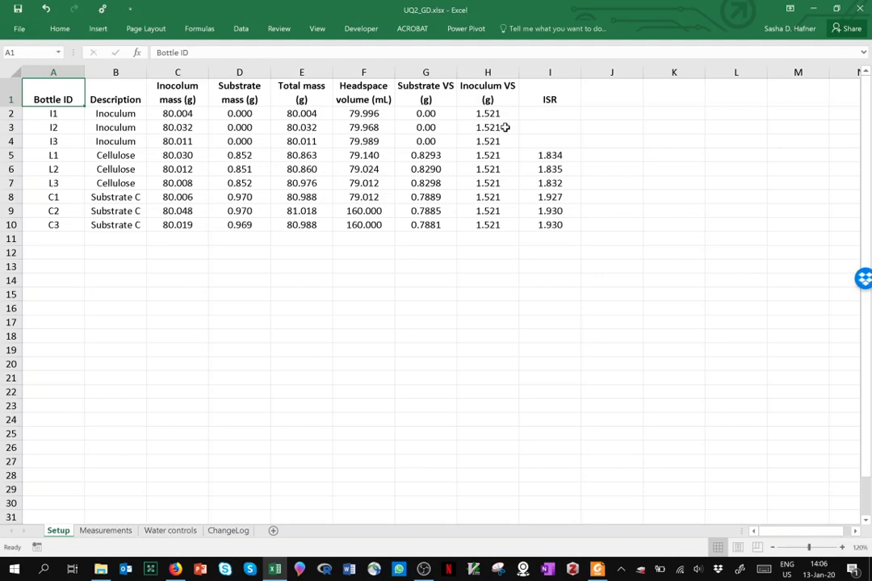
Bring up the Justesen et al. 2019 GD-BMP paper at Figure 1's weighing and venting steps, page 3.
key(alt+Tab)
key(alt+Tab)
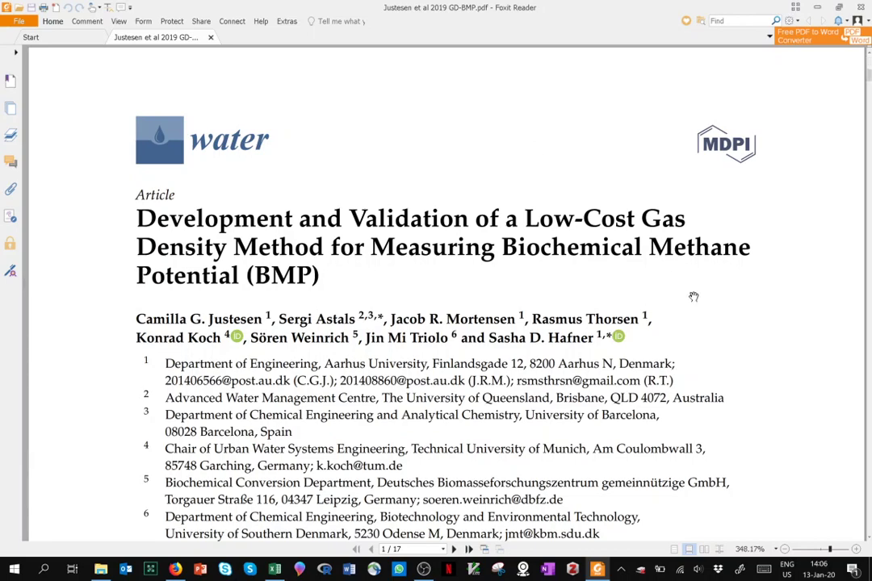
scroll(694, 297, down, 15)
scroll(693, 297, down, 5)
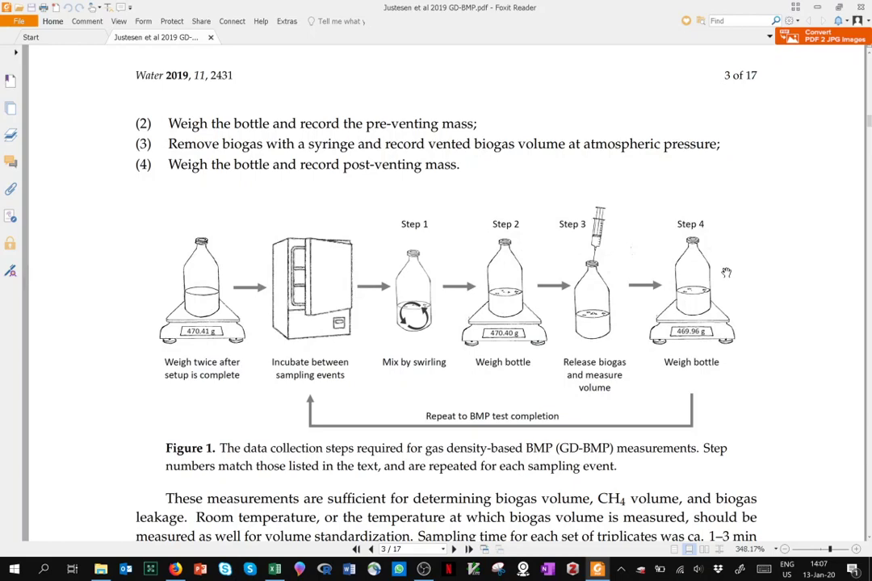
In the Setup sheet, highlight bottle IDs I1 to C3: Substrate C, Cellulose and Inoculum bottles.
key(alt+Tab)
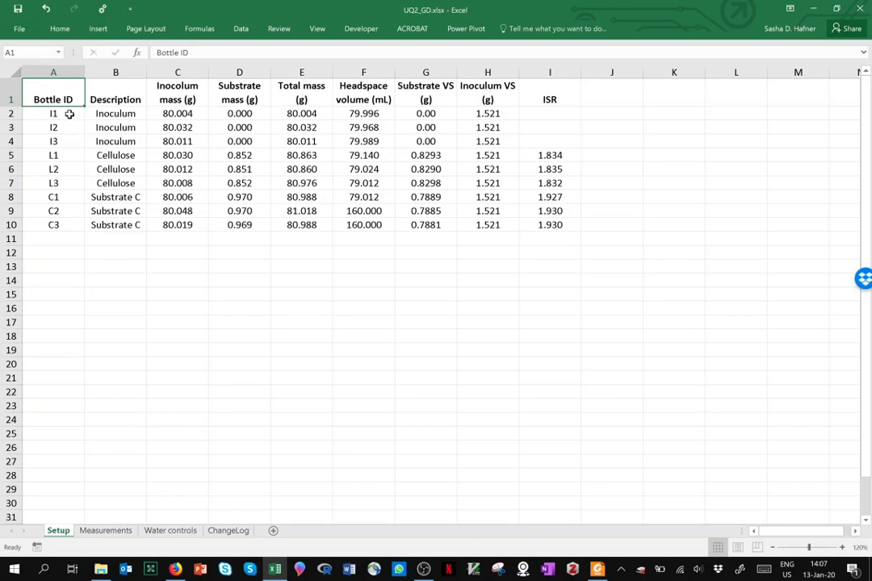
drag(69, 114, 61, 232)
click(61, 278)
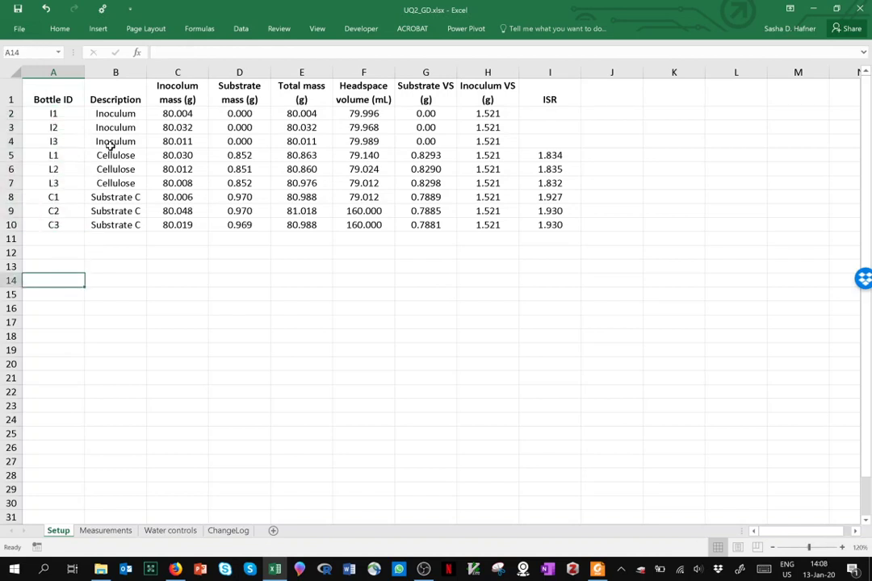
drag(108, 197, 108, 226)
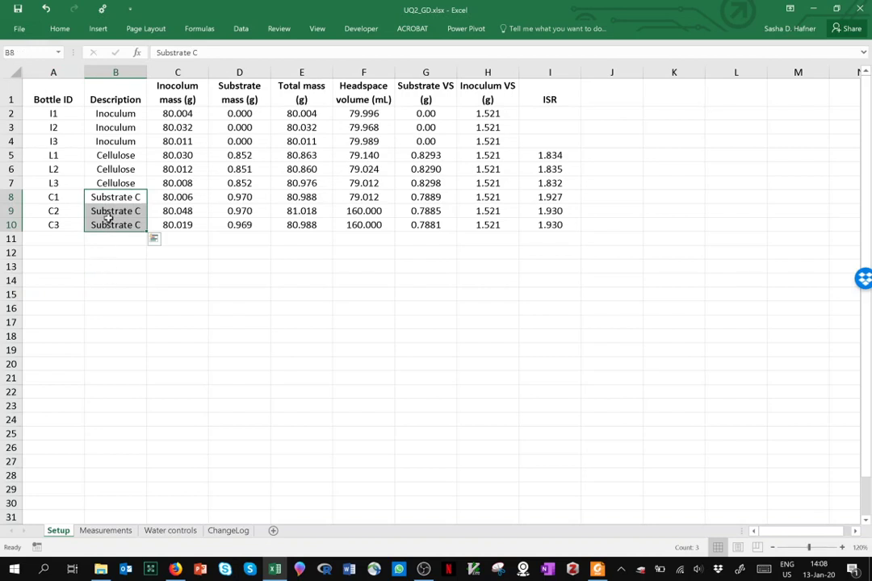
drag(112, 155, 108, 176)
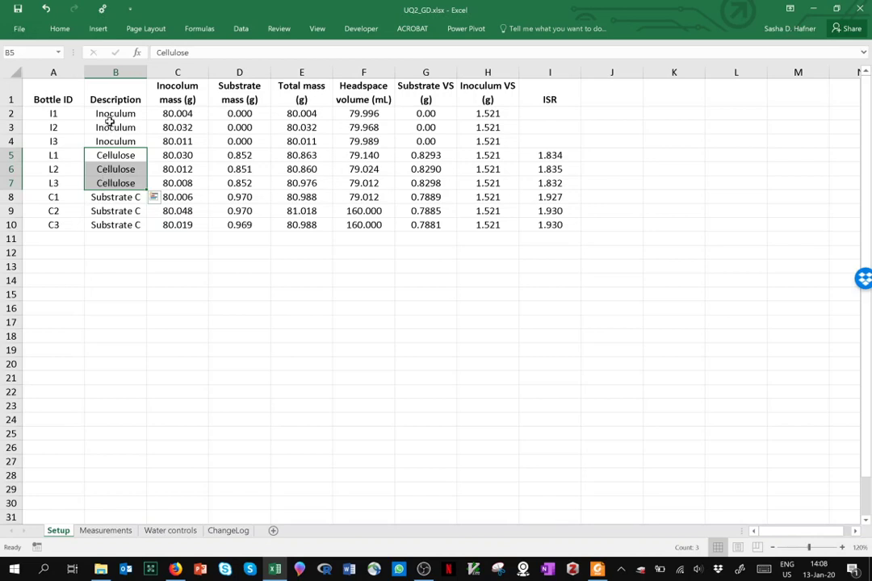
click(109, 116)
key(shift+Down)
key(shift+Down)
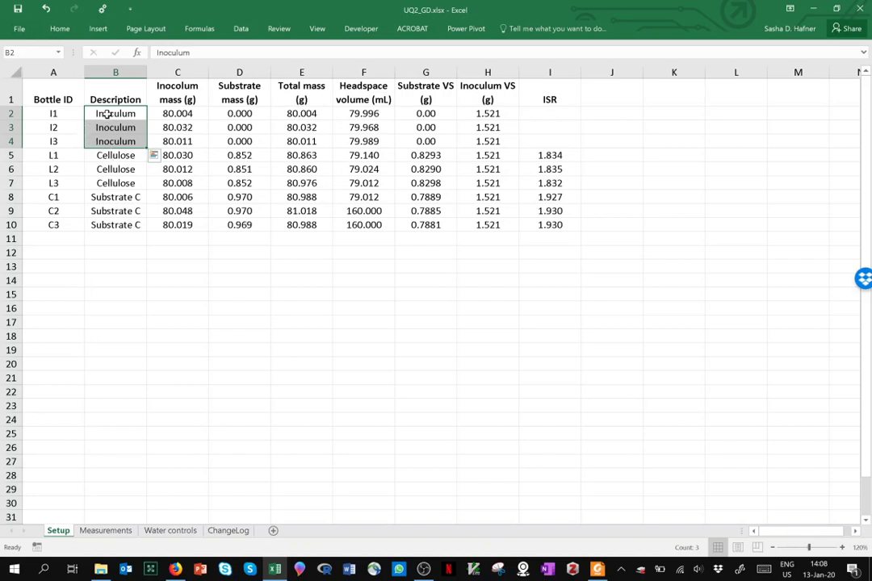
click(113, 114)
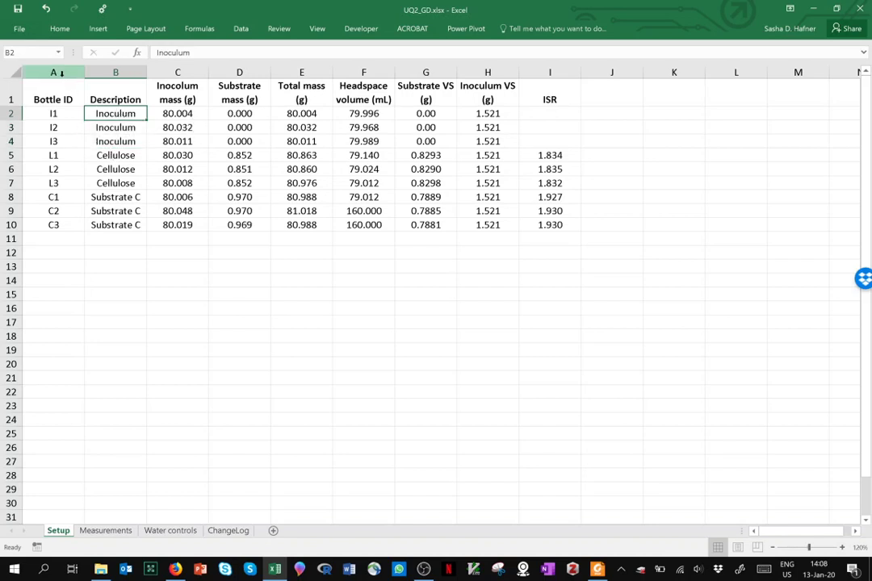
Highlight the Bottle ID, Description, inoculum mass and Substrate VS columns, then open the Measurements sheet.
drag(60, 73, 105, 74)
click(123, 211)
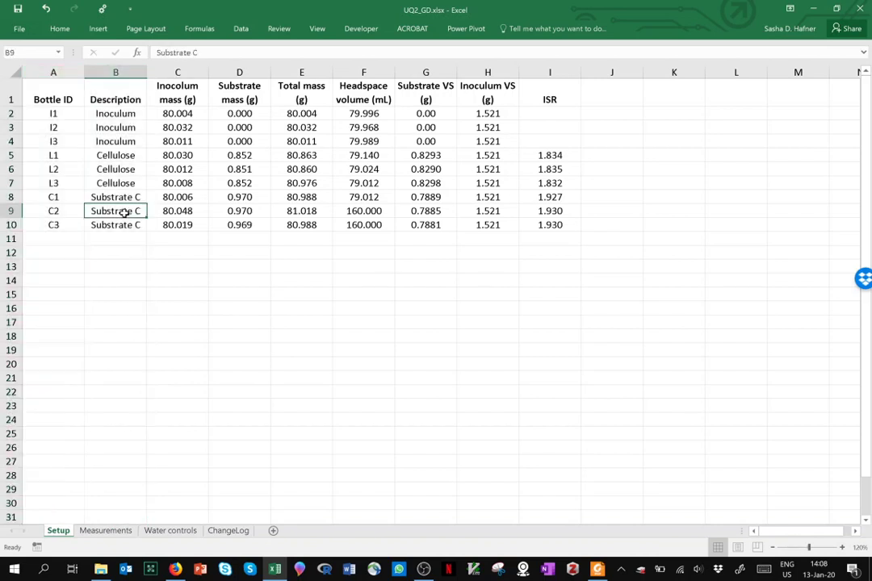
click(192, 72)
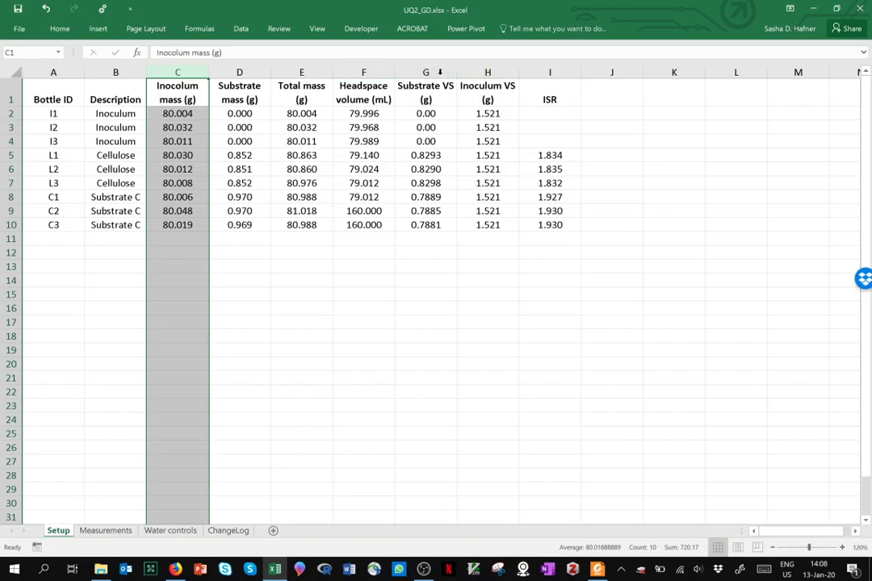
click(428, 71)
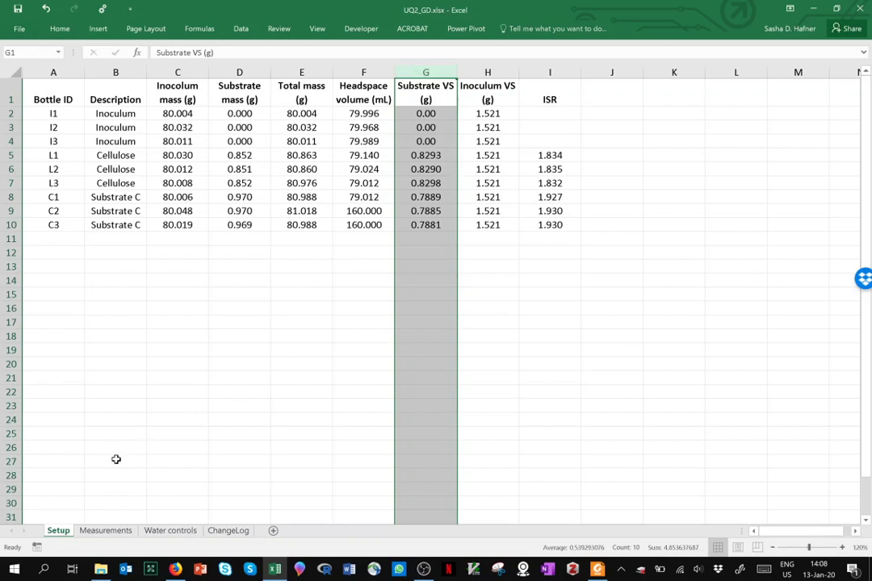
click(105, 531)
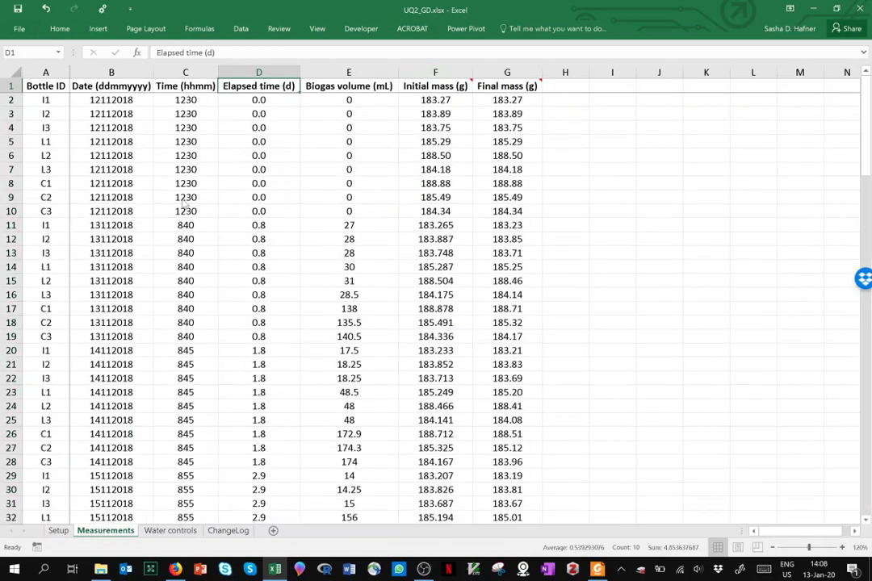
Compare with Figure 1, then highlight the Elapsed time and Biogas volume columns and day-zero rows 2–10.
key(alt+Tab)
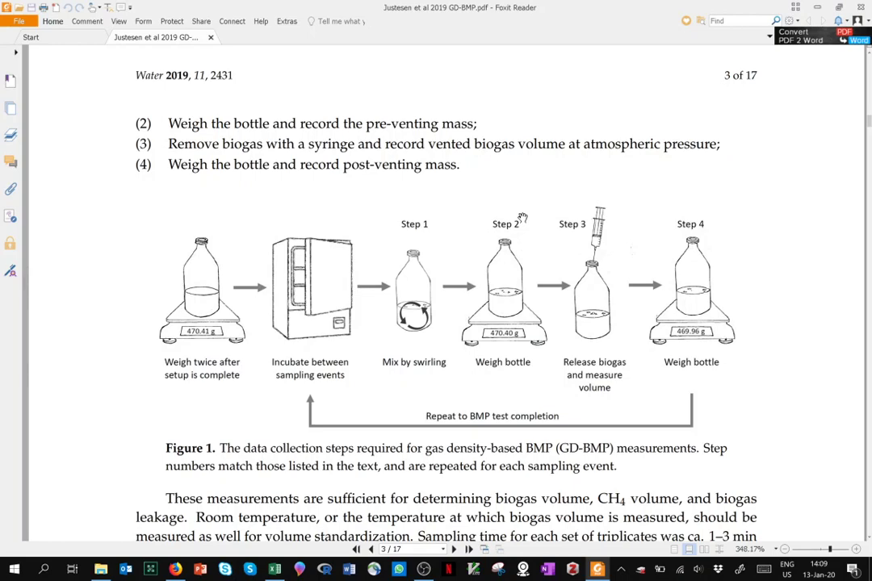
key(alt+Tab)
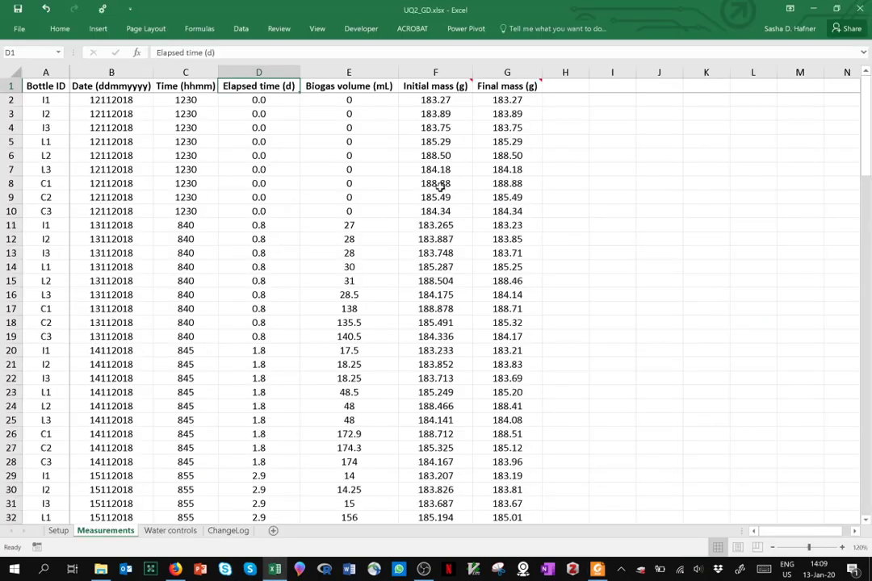
click(263, 72)
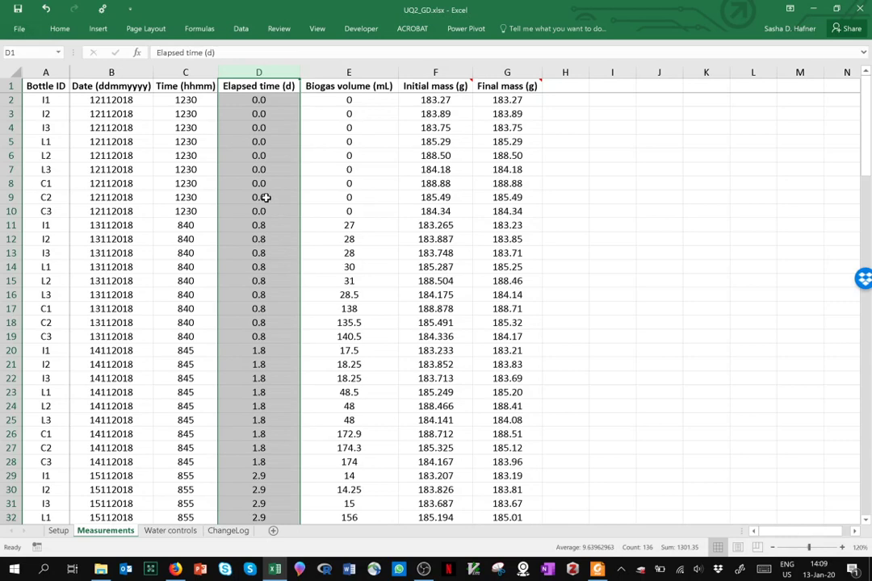
click(372, 71)
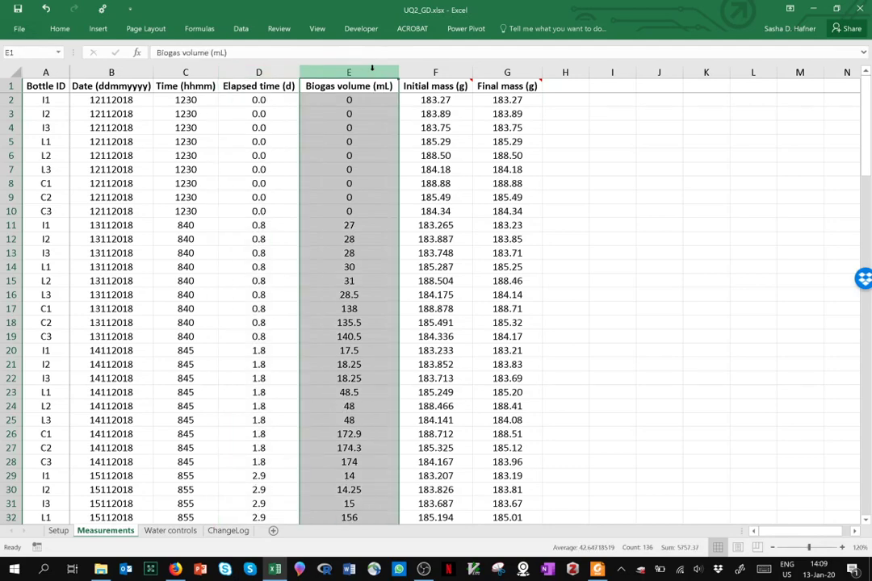
click(364, 140)
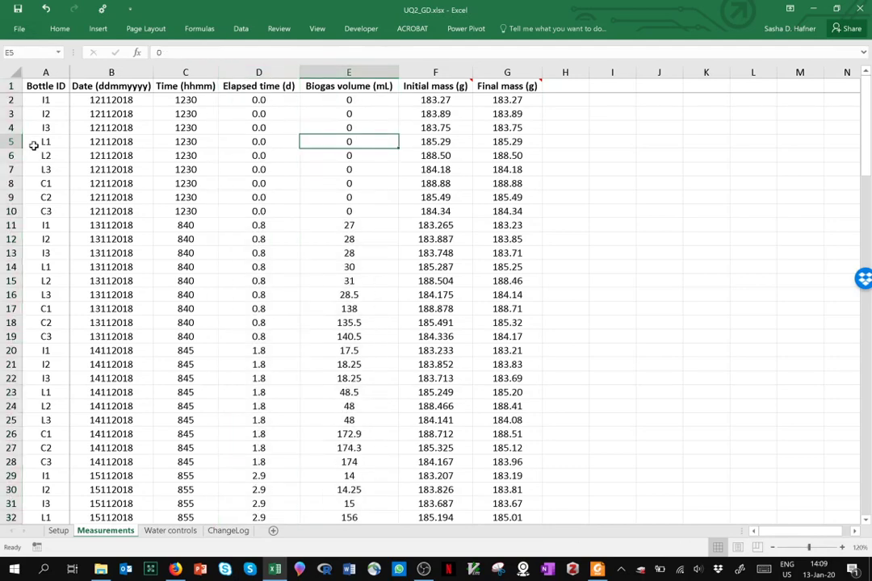
drag(11, 99, 27, 209)
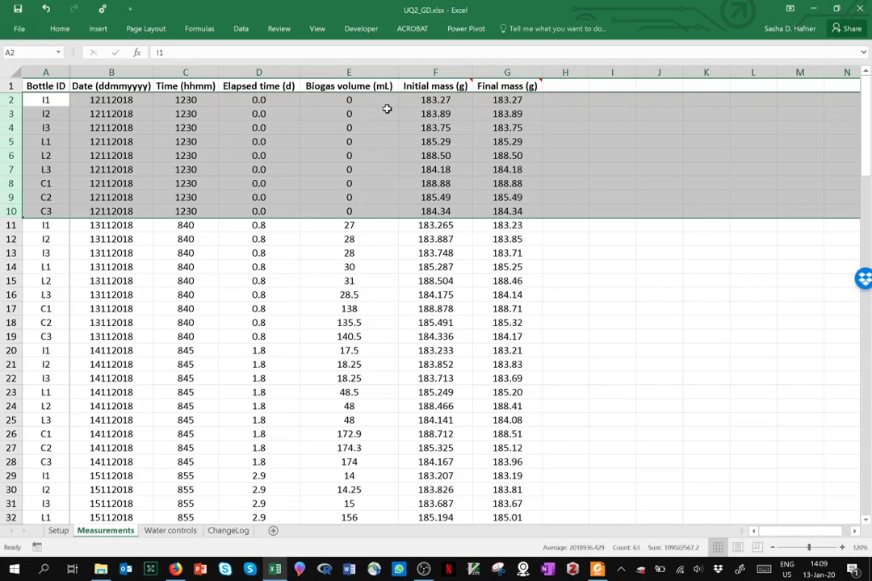
click(356, 237)
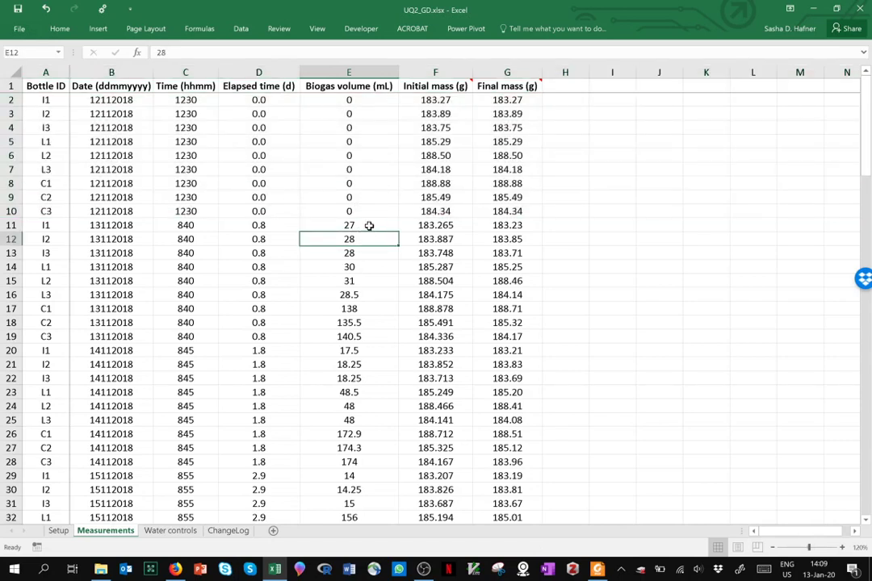
Point out I1's first biogas volume of 27 and its pre- and post-venting masses, then move to OBA.
click(369, 225)
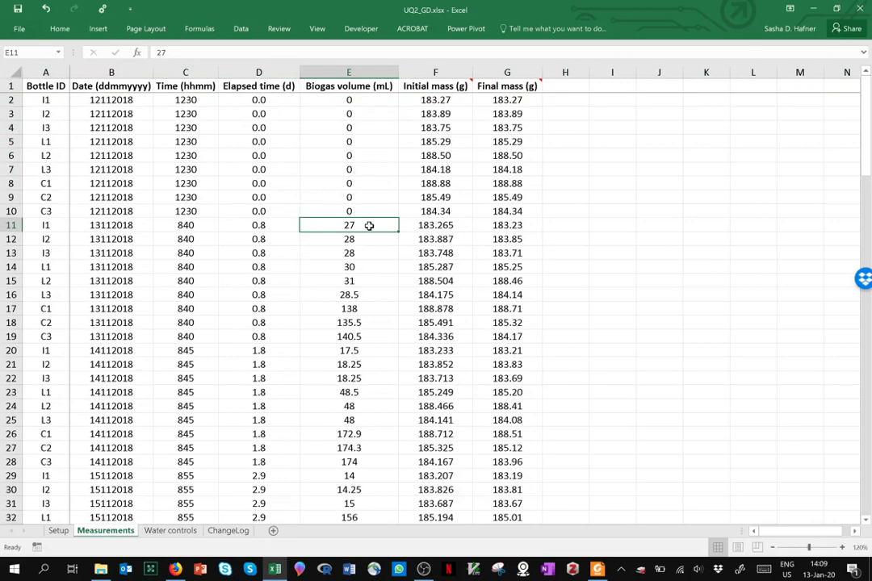
key(alt+Tab)
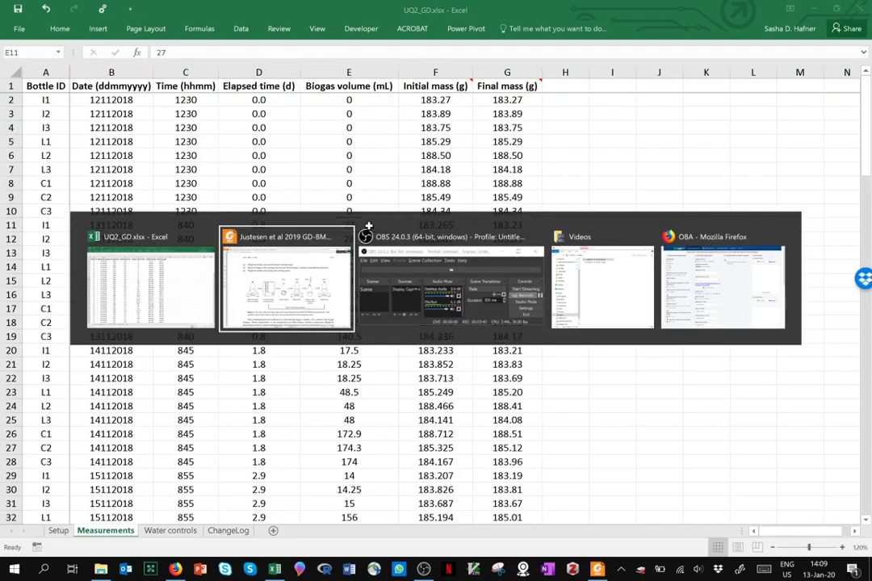
key(alt+Tab)
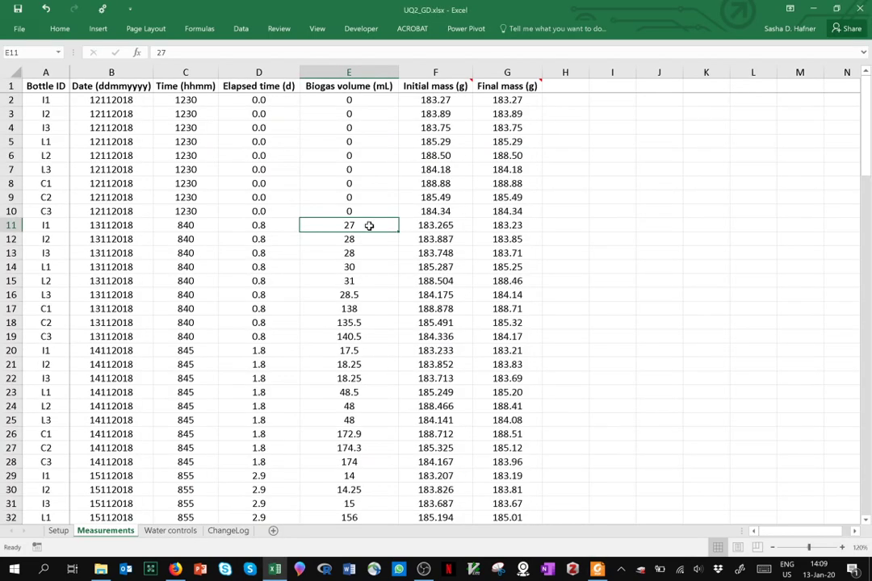
click(520, 225)
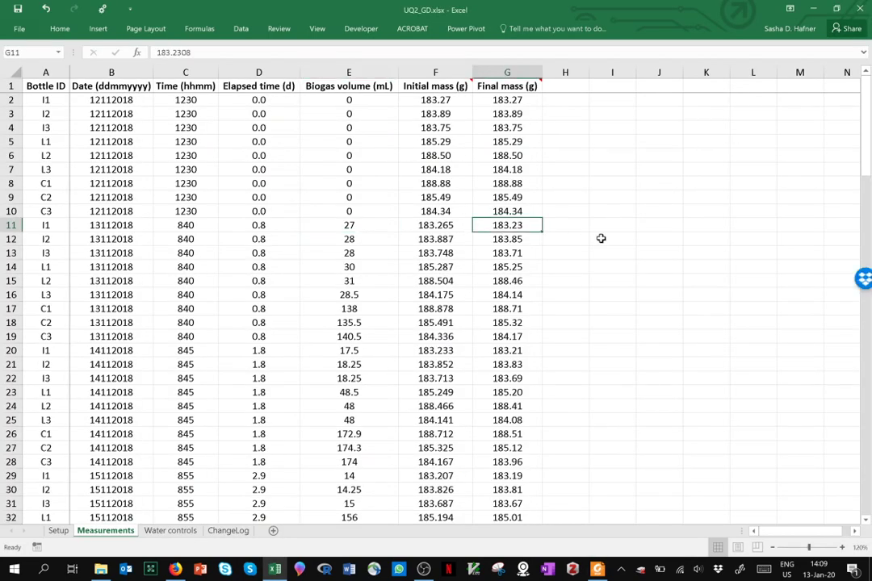
click(456, 225)
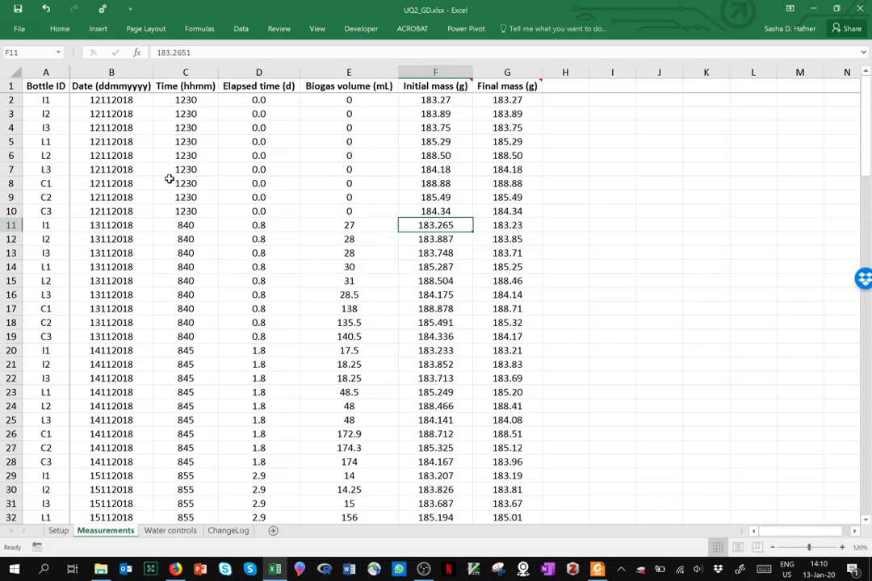
key(alt+Tab)
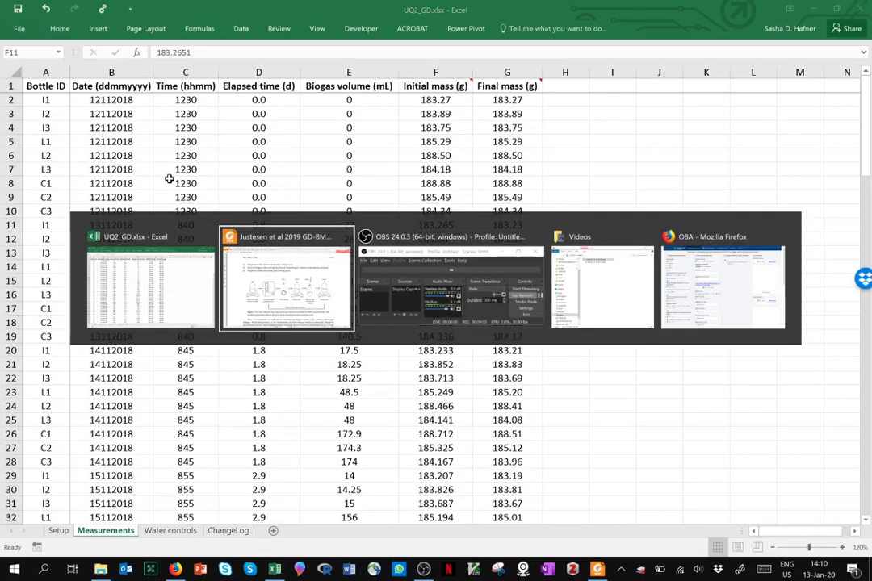
Glance at OBA's About page, then choose GD as the data type on Process Biogas Data.
key(alt+Tab)
key(alt+Tab)
key(alt+Tab)
mouse_move(623, 3)
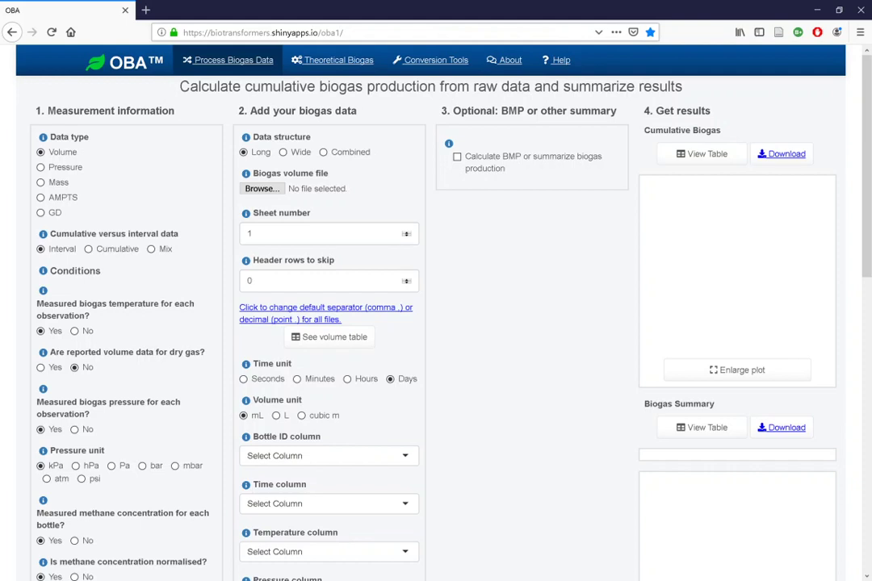
click(516, 63)
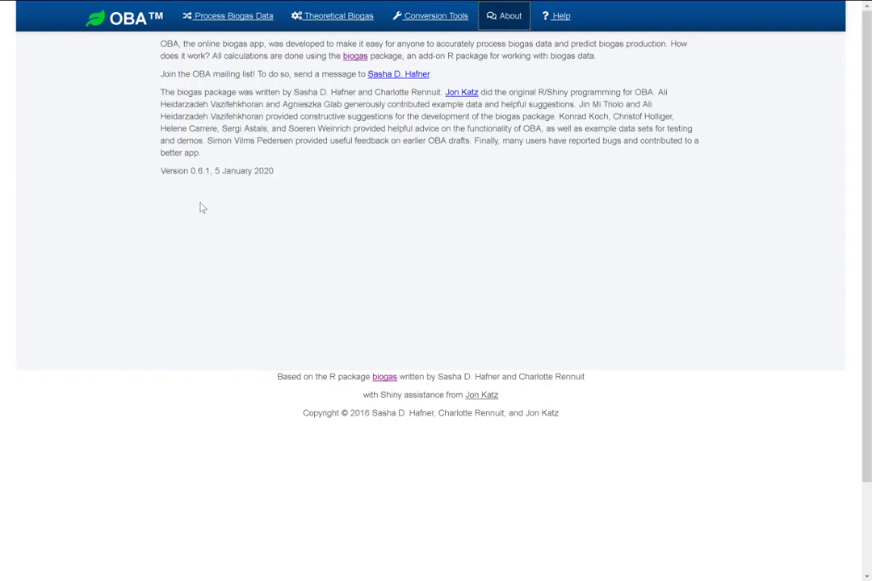
click(241, 26)
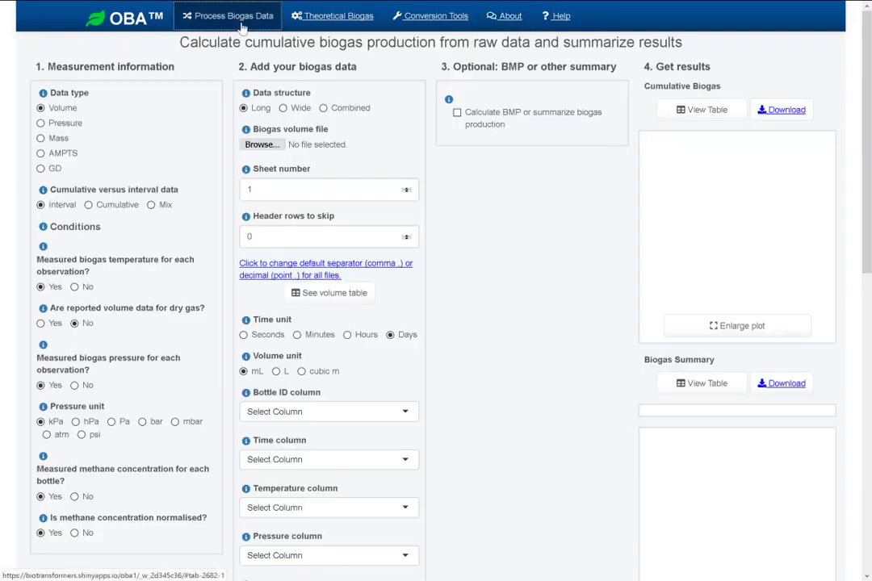
click(54, 168)
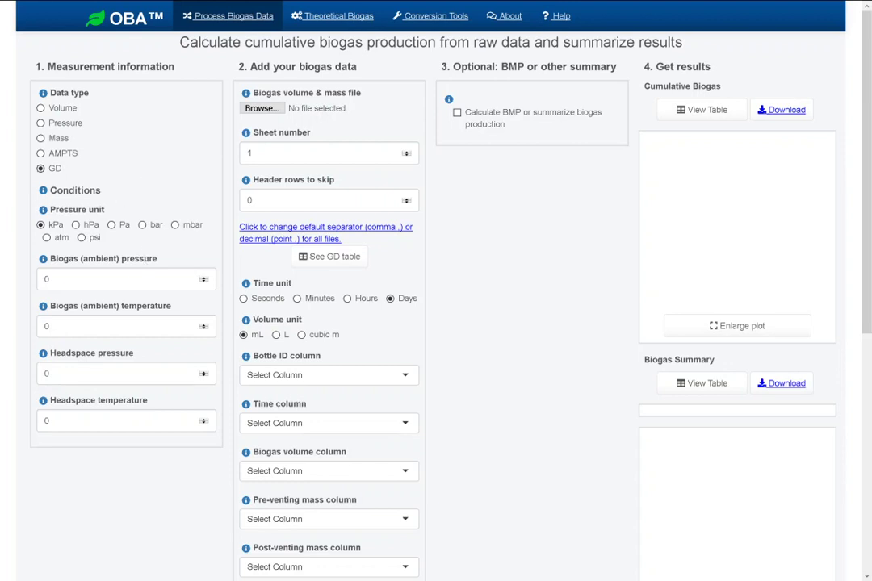
Enter ambient pressure 101.13 kPa, ambient temperature 20 and headspace pressure 150 kPa.
double_click(47, 278)
text(101.13)
key(Tab)
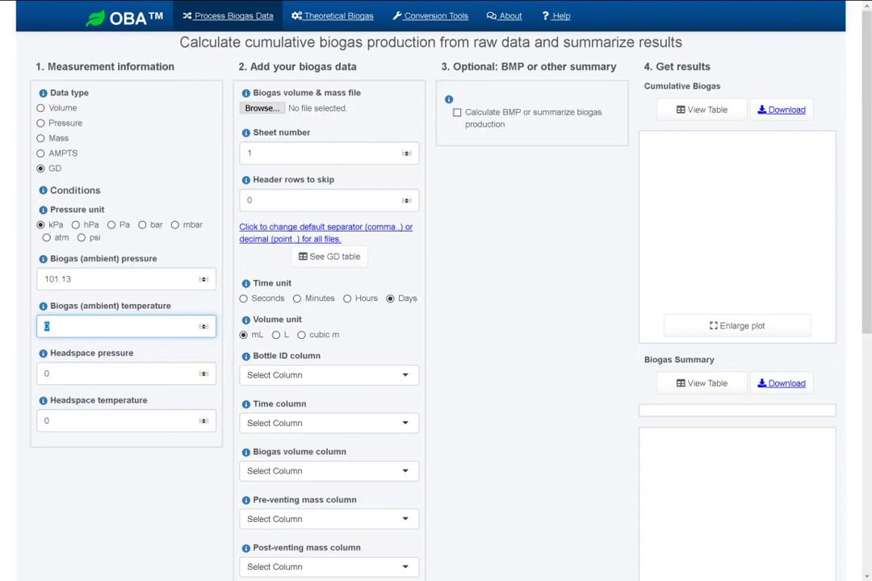
text(20)
key(Tab)
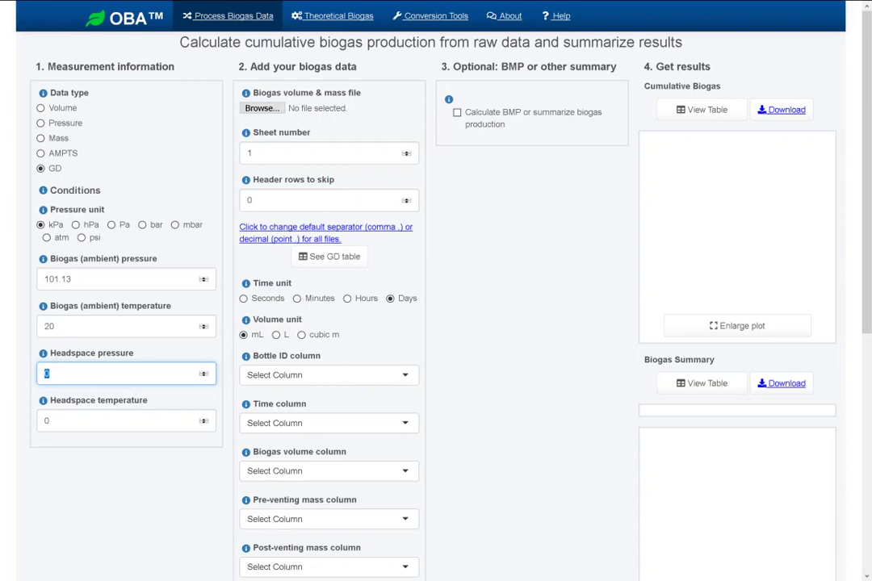
text(150)
key(Tab)
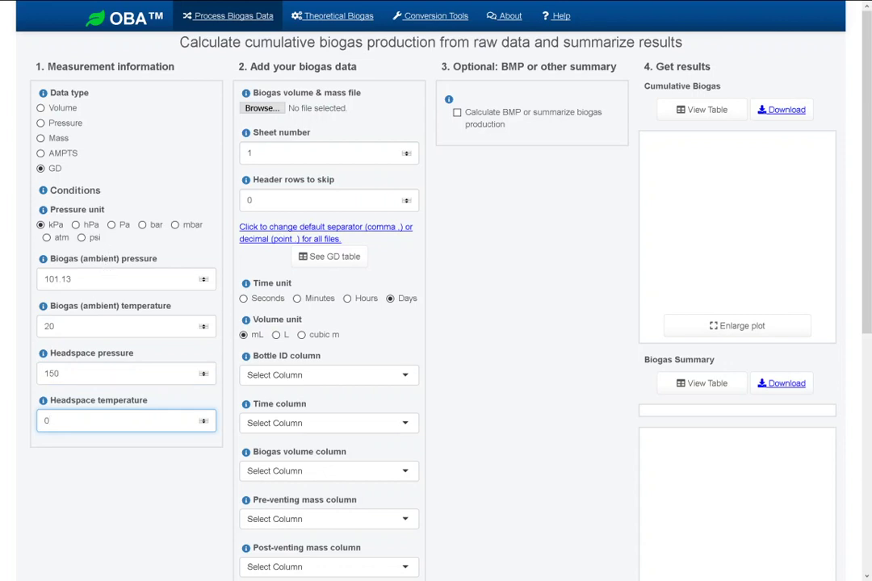
Change the headspace temperature to 32.
click(60, 373)
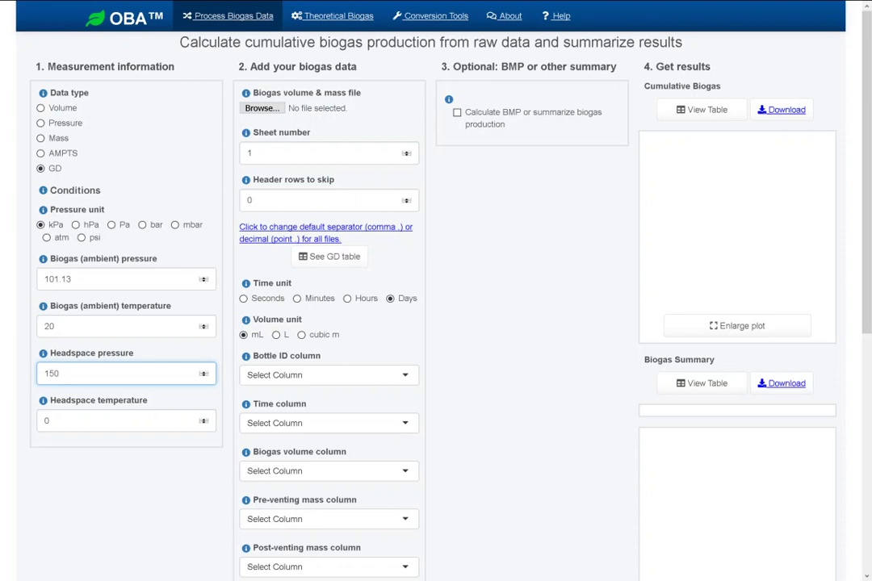
mouse_move(44, 357)
click(121, 420)
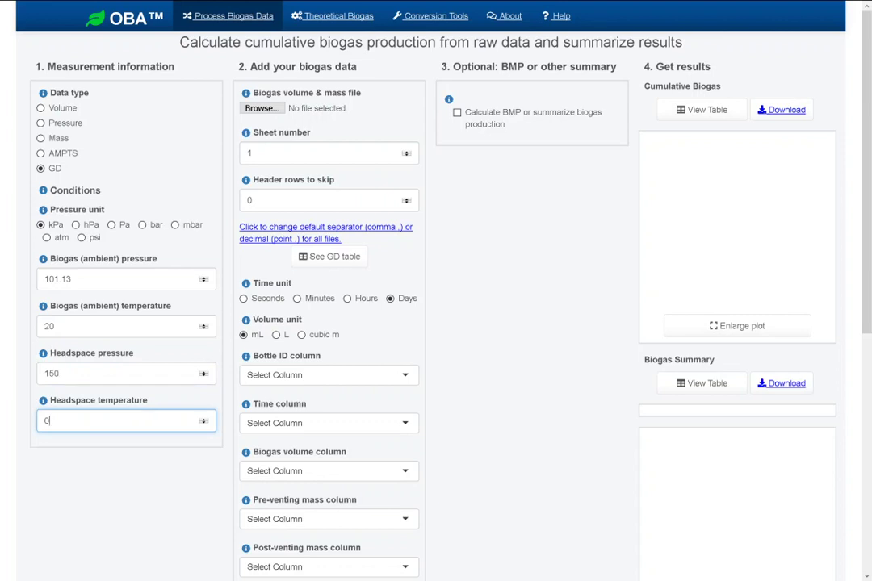
key(BackSpace)
text(32)
click(163, 352)
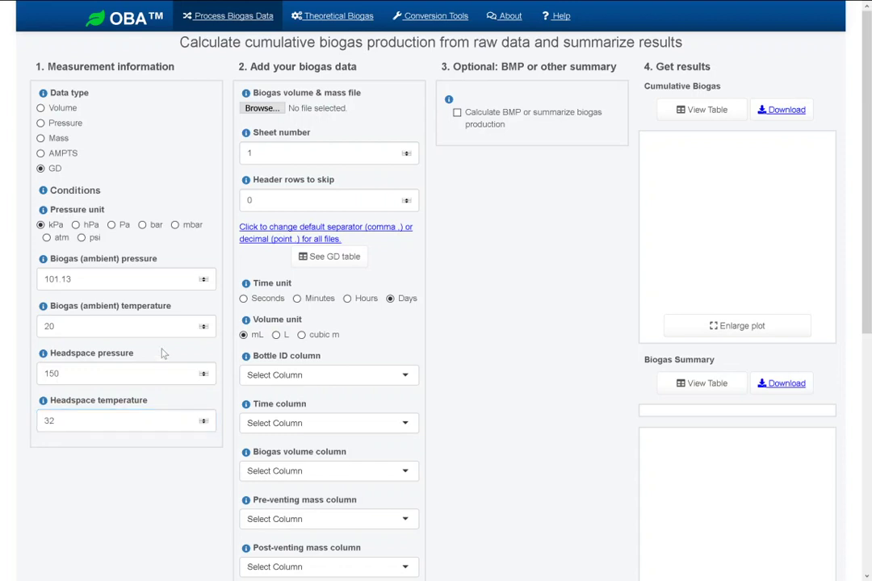
Upload UQ2_GD.xlsx from the test data folder as the gas data file.
click(271, 109)
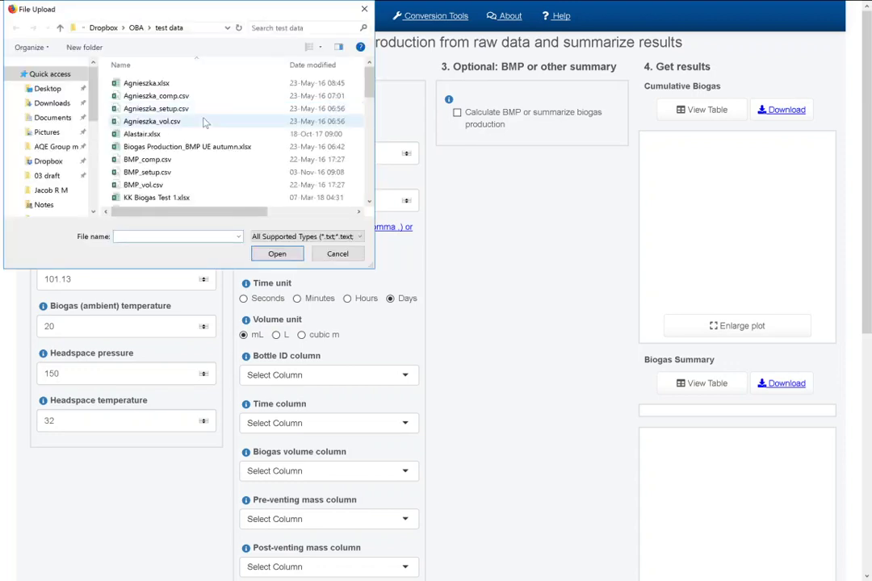
click(185, 133)
key(u)
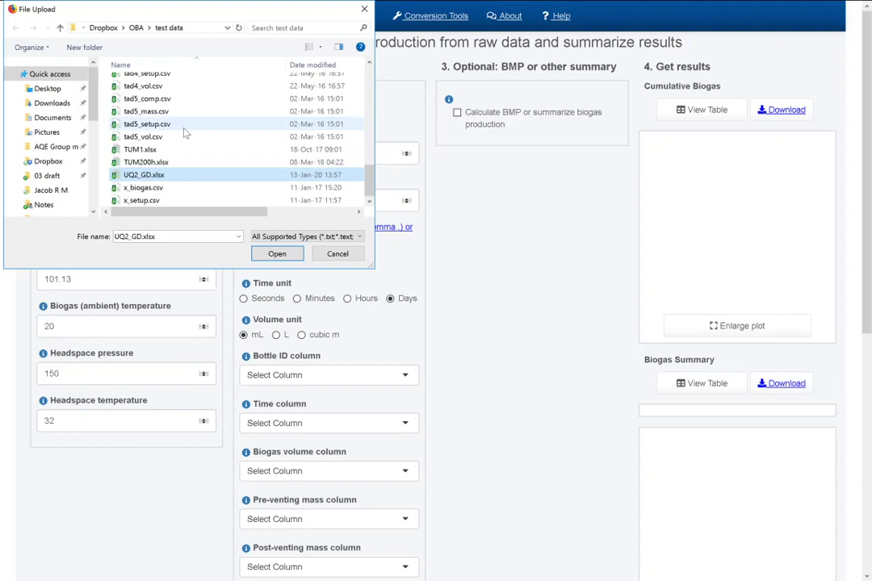
key(Return)
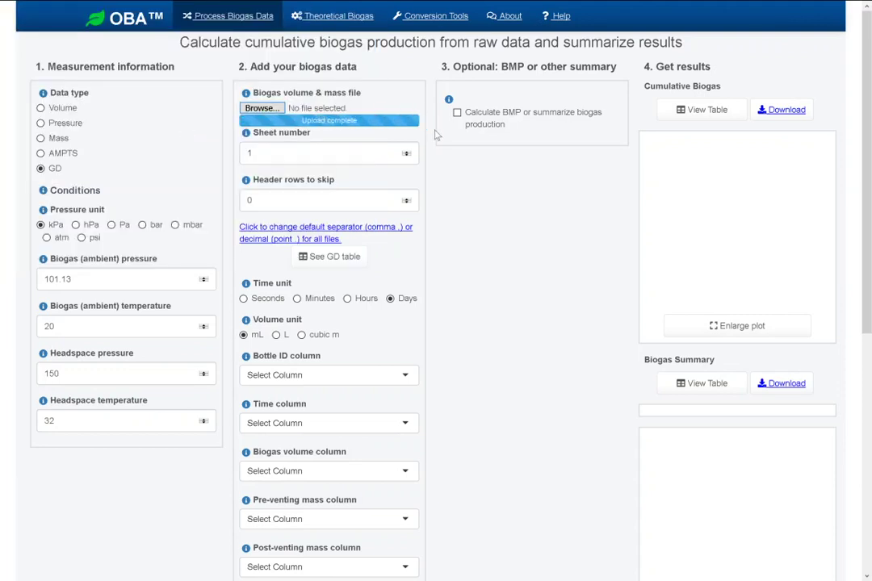
Set the sheet number to 2.
click(323, 153)
key(BackSpace)
text(2)
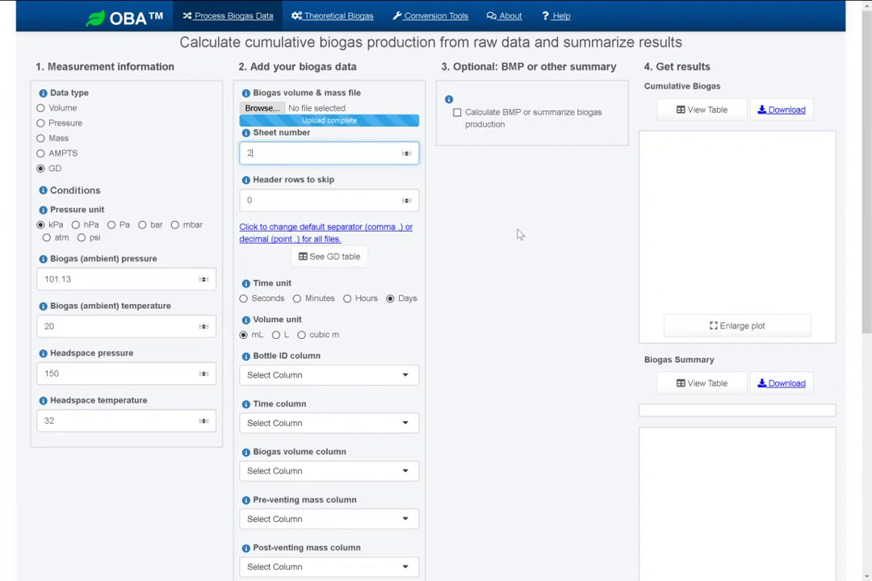
click(520, 234)
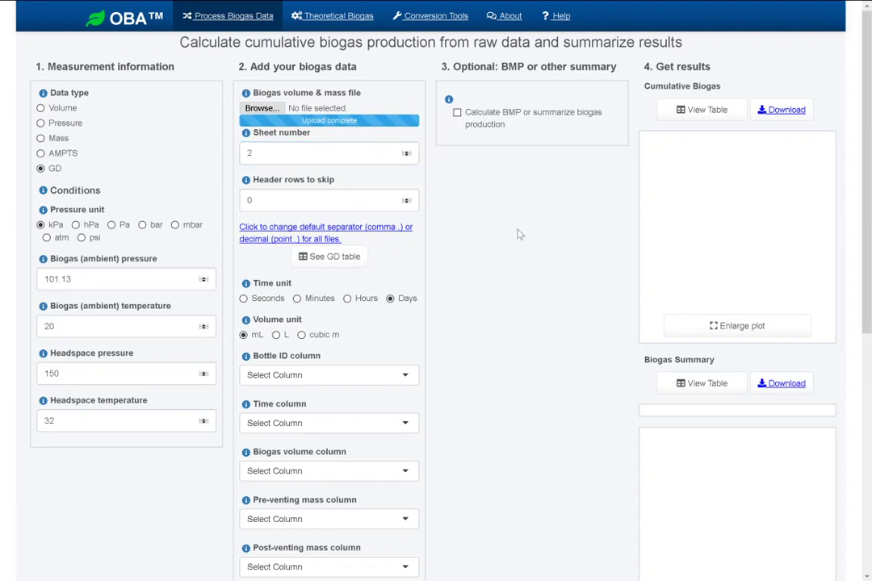
click(355, 258)
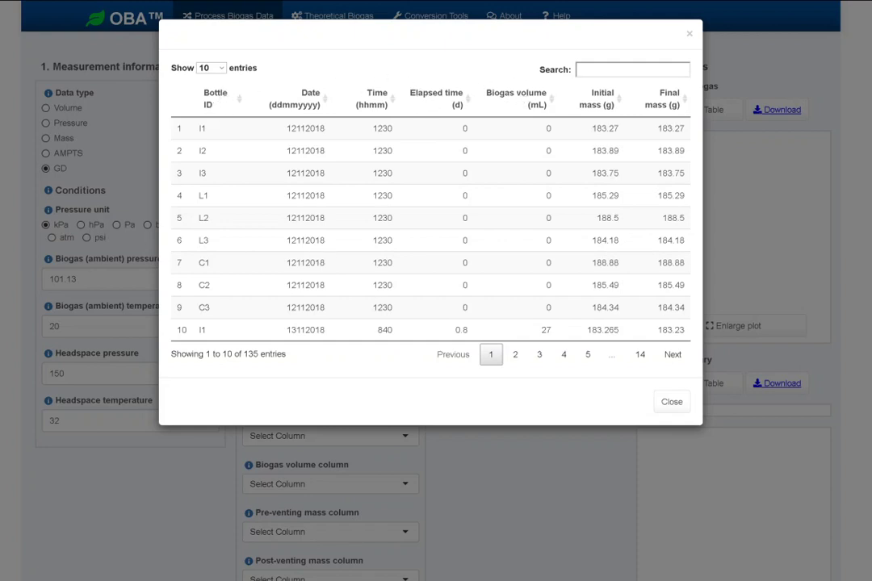
click(691, 34)
scroll(583, 283, down, 1)
Map Bottle ID, Elapsed time (d) and Biogas volume (mL) to the ID, time and volume columns.
scroll(583, 282, down, 1)
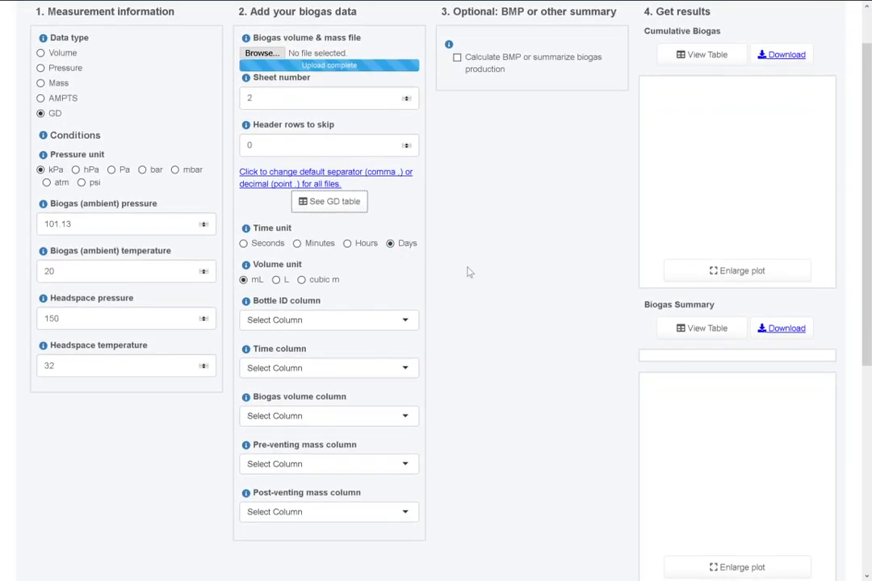
scroll(468, 272, down, 4)
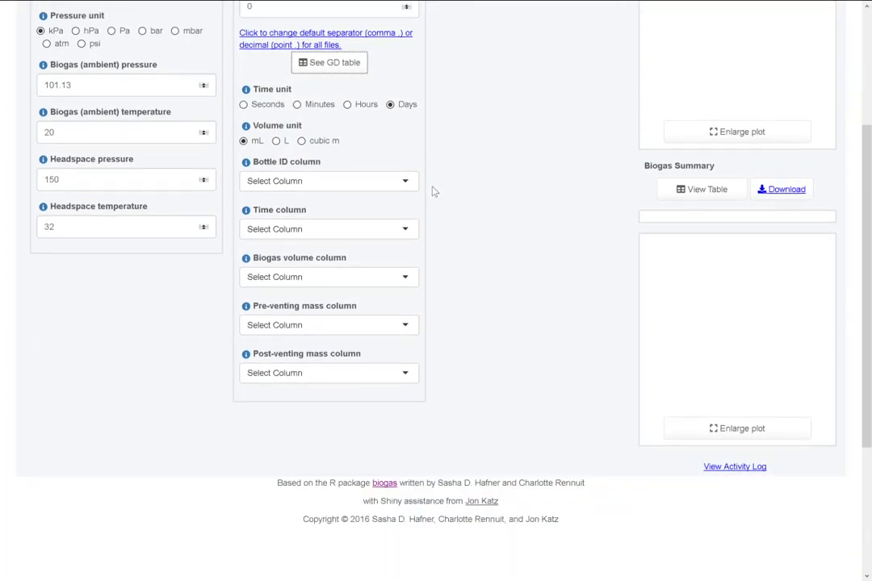
click(411, 184)
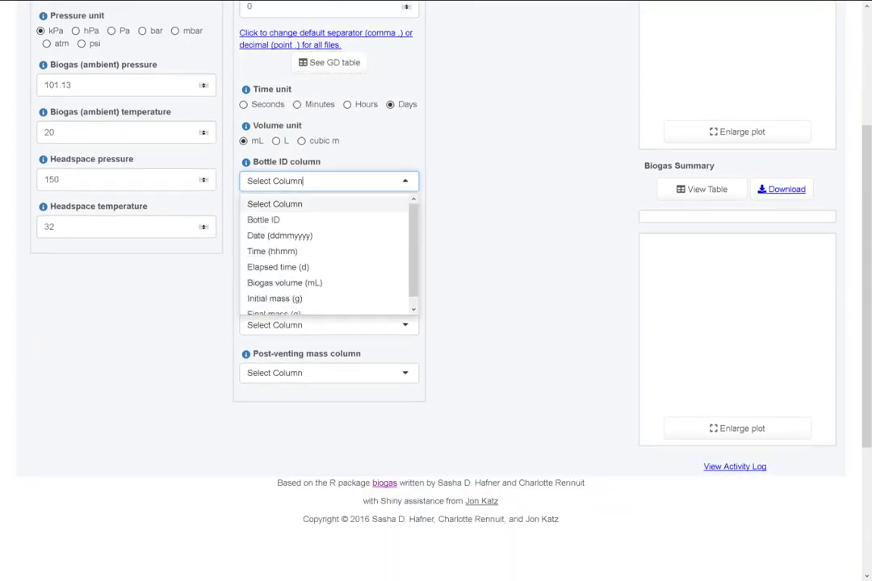
click(361, 222)
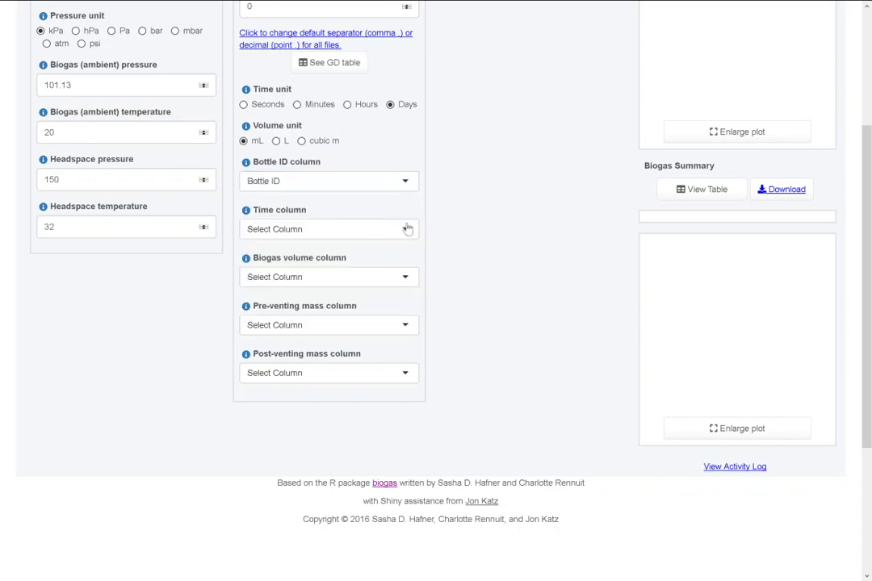
click(405, 228)
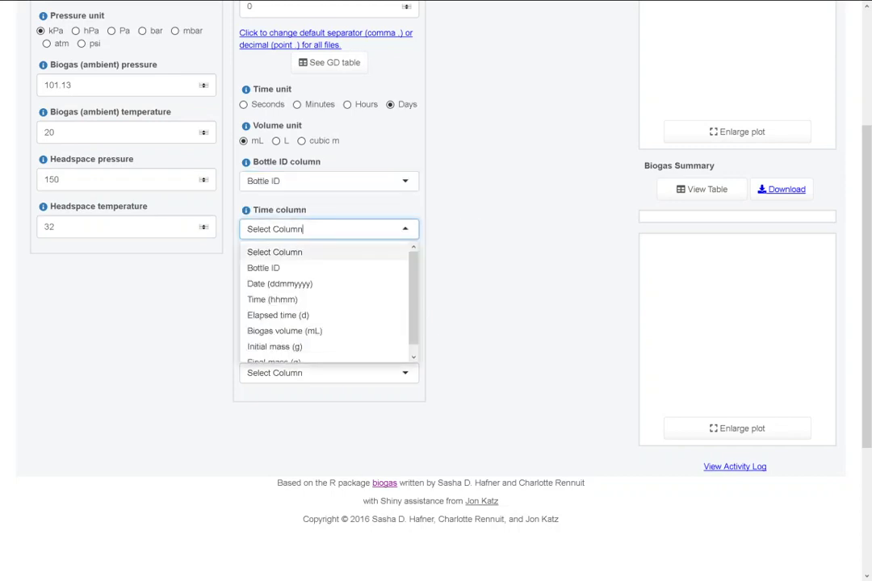
click(335, 316)
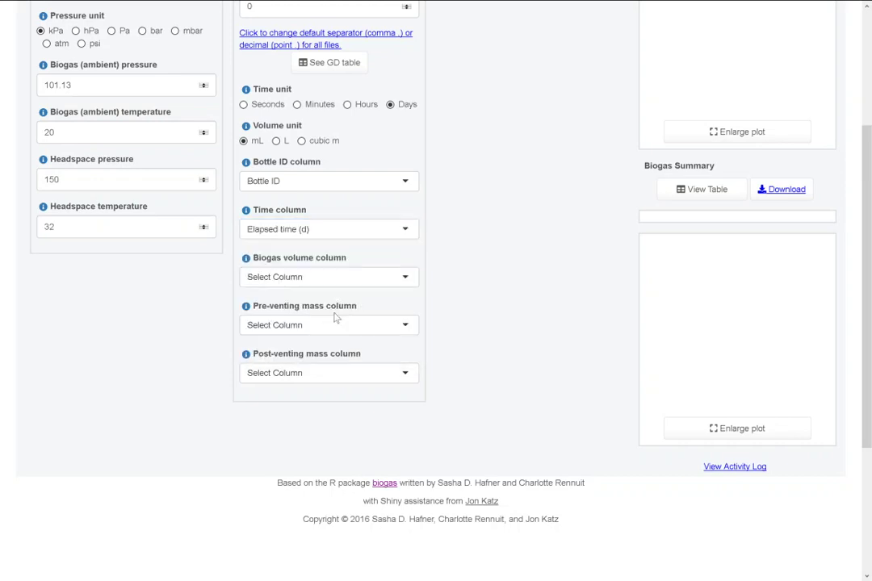
click(385, 282)
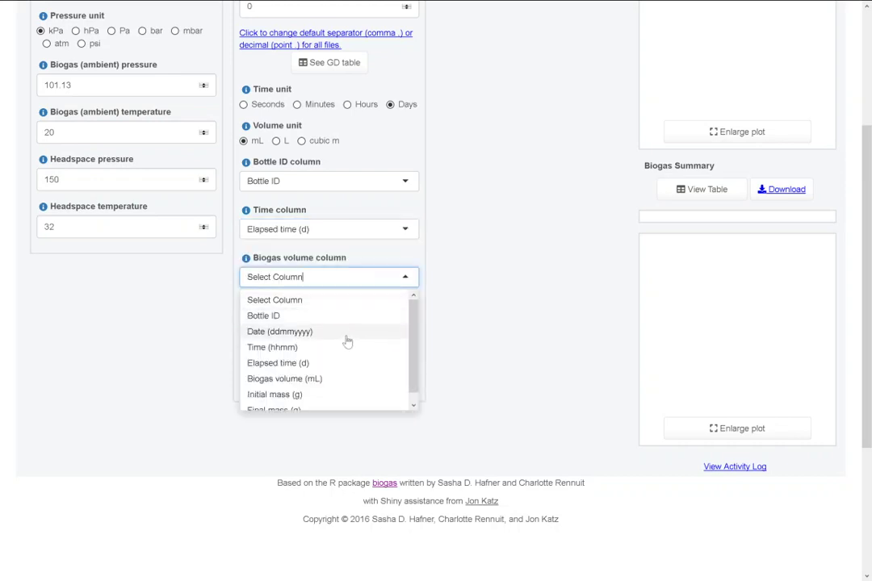
click(340, 379)
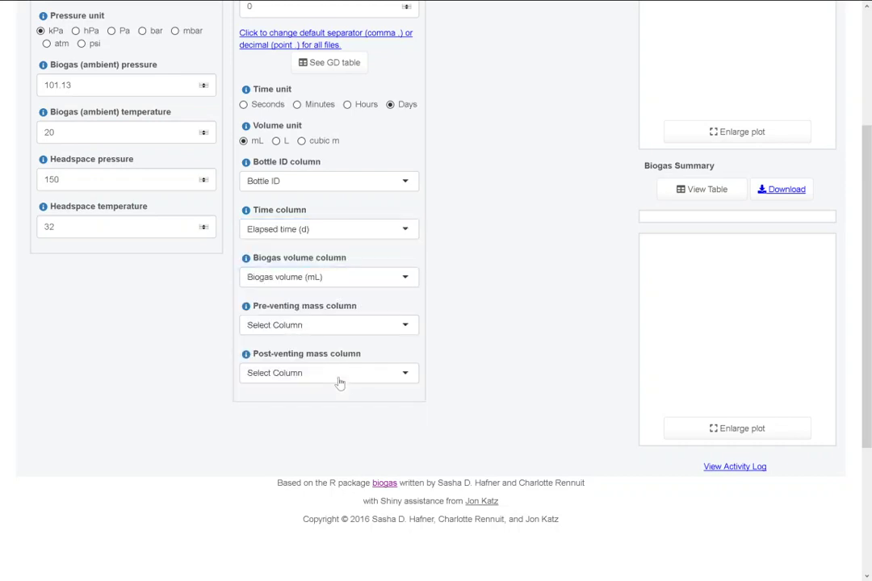
Map Initial mass (g) as pre-venting mass and Final mass (g) as post-venting mass.
click(413, 326)
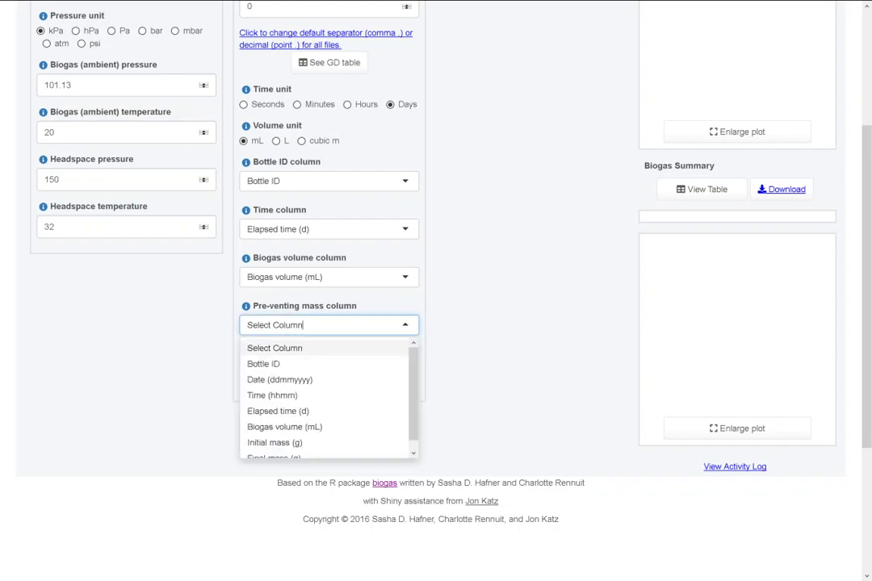
click(337, 443)
scroll(438, 393, down, 1)
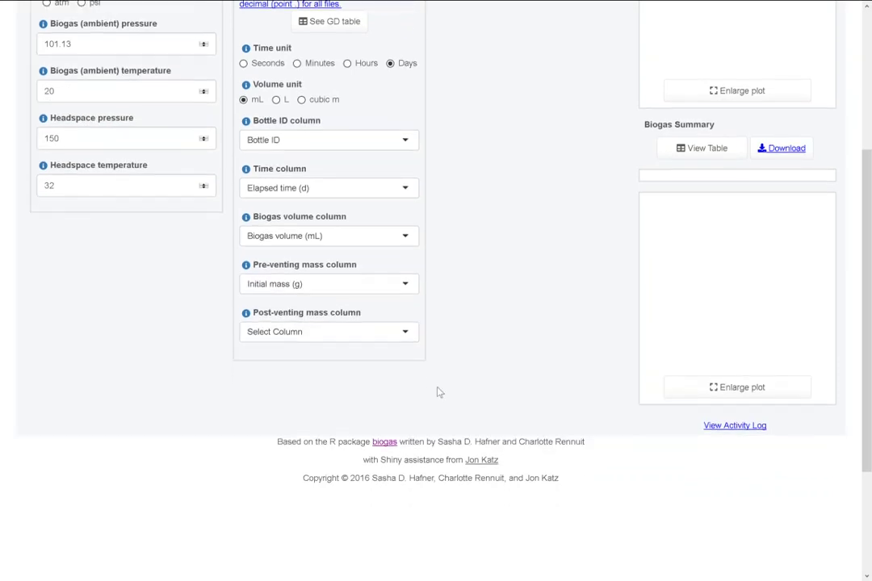
click(407, 319)
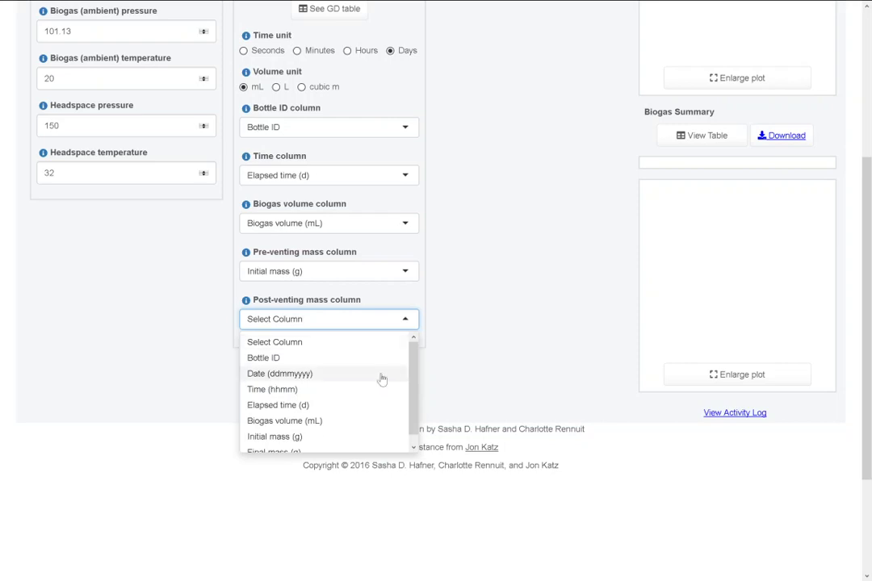
scroll(382, 380, down, 1)
click(343, 444)
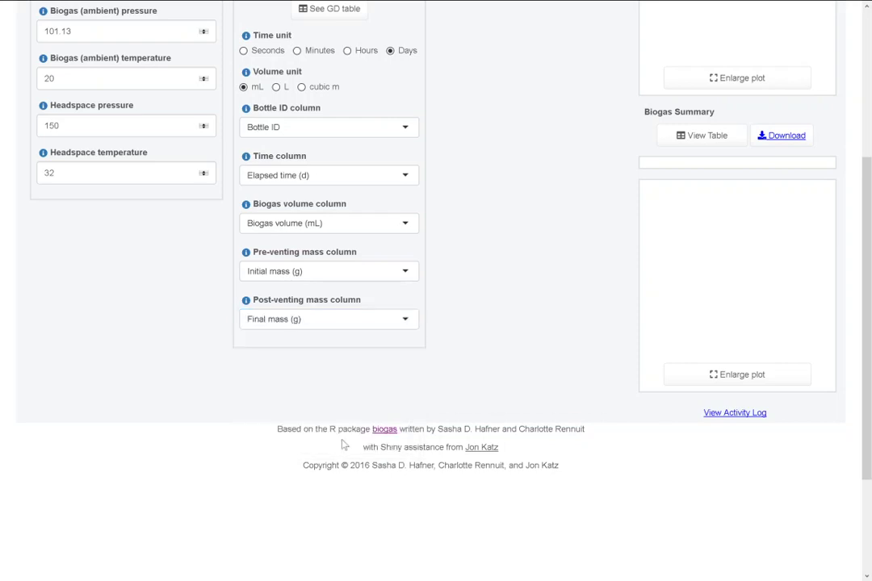
scroll(492, 300, up, 3)
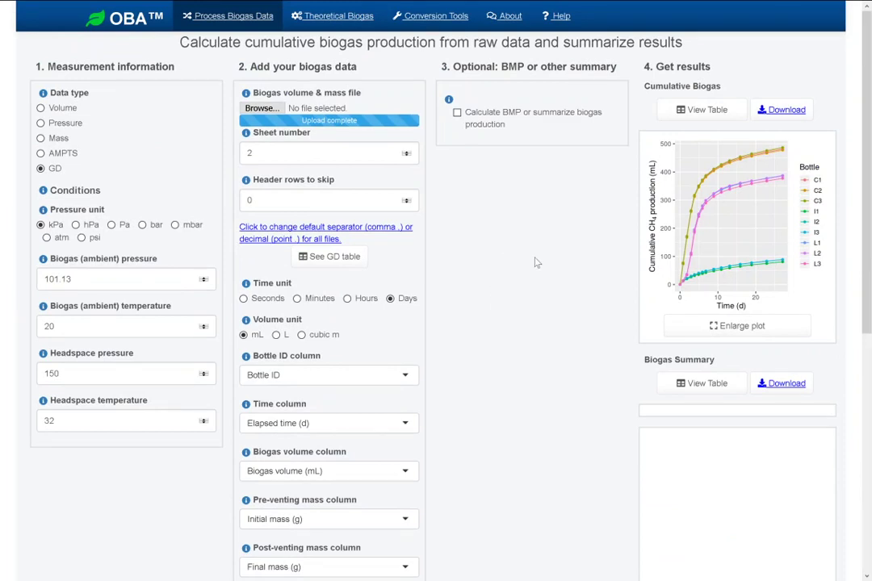
click(727, 331)
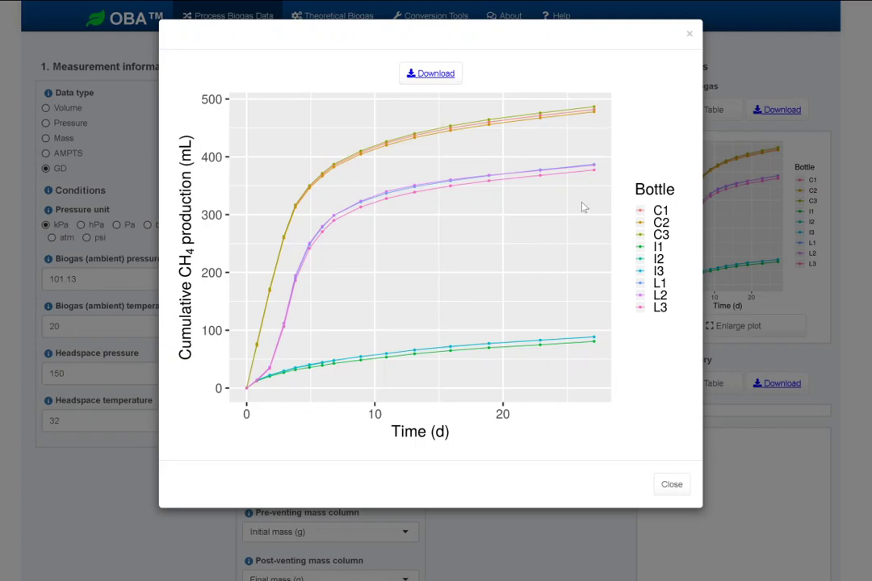
click(689, 36)
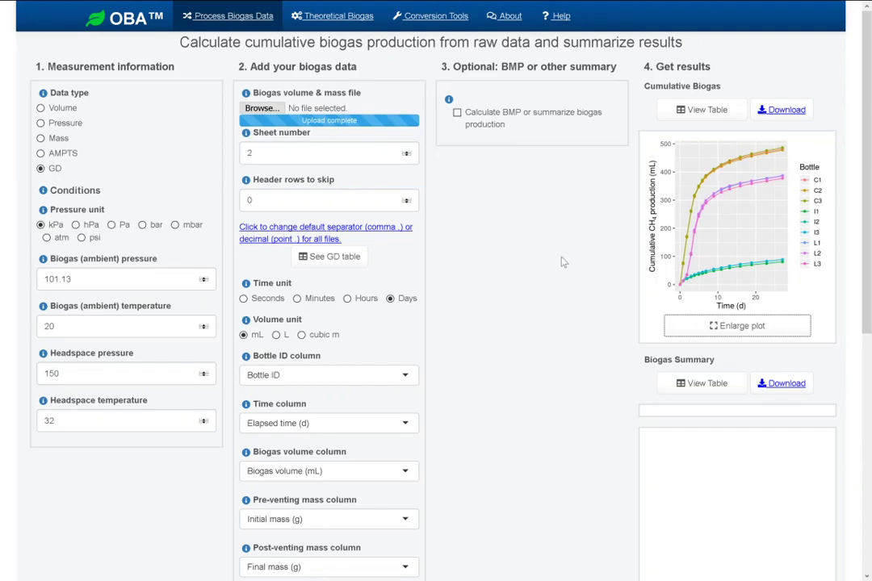
View the Cumulative Biogas table and scroll right to the xCH4 and cvCH4 columns.
click(698, 109)
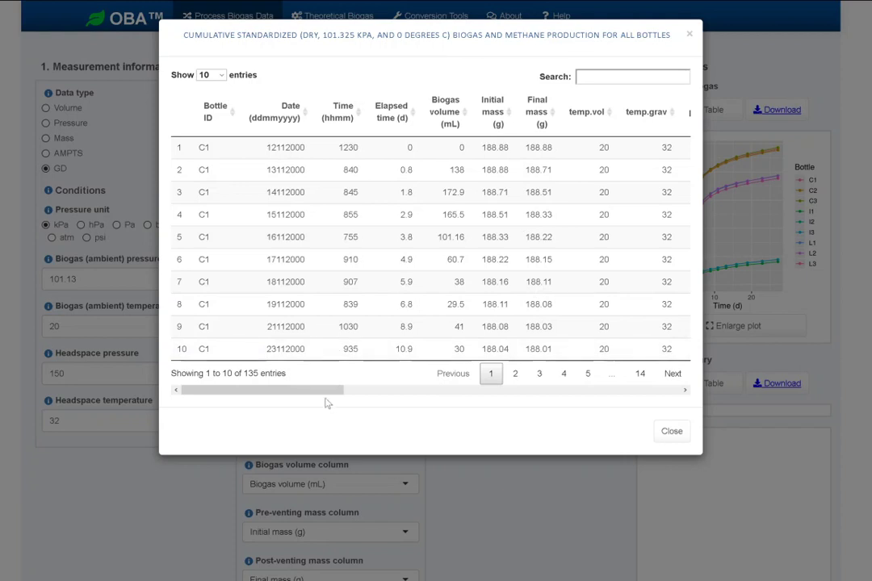
drag(331, 392, 674, 393)
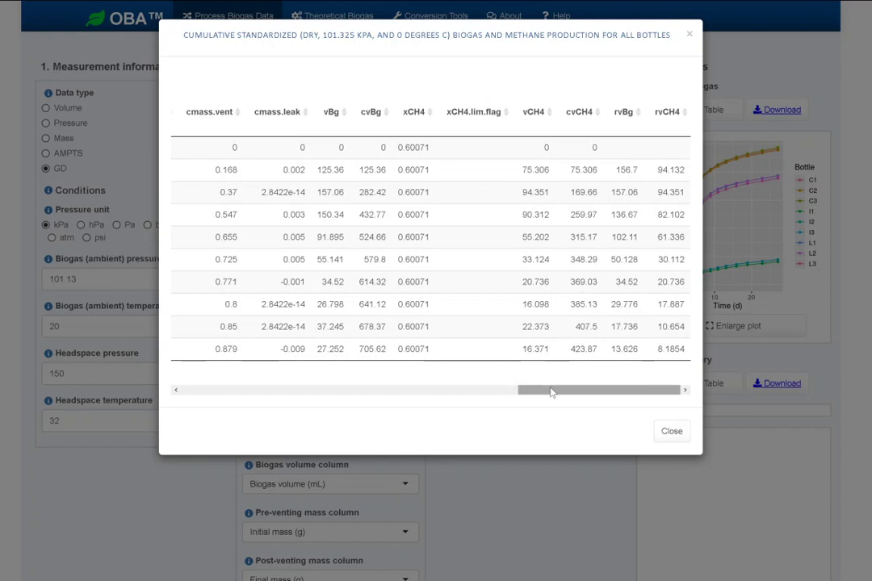
drag(552, 393, 458, 395)
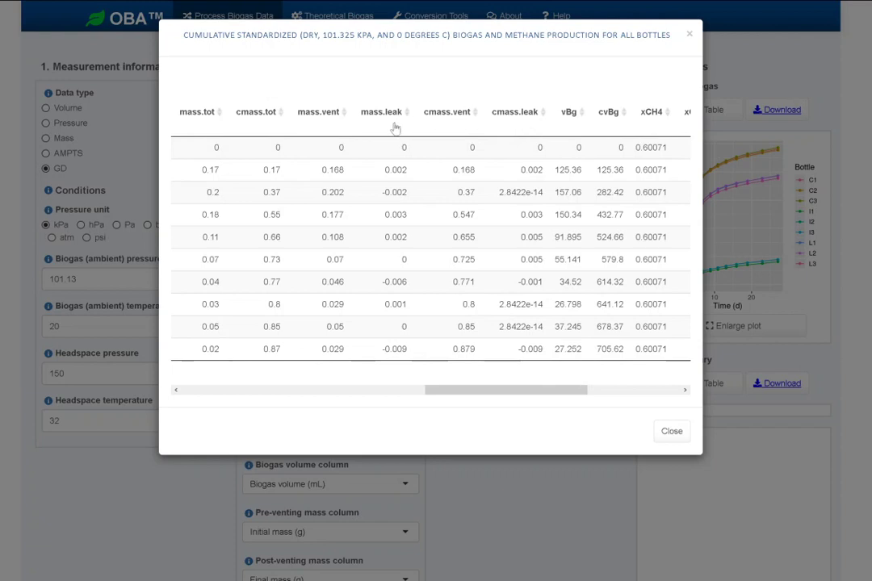
key(alt+Tab)
key(alt+Tab)
Sort the cumulative table by cmass.leak, highest first, then close the table.
click(543, 118)
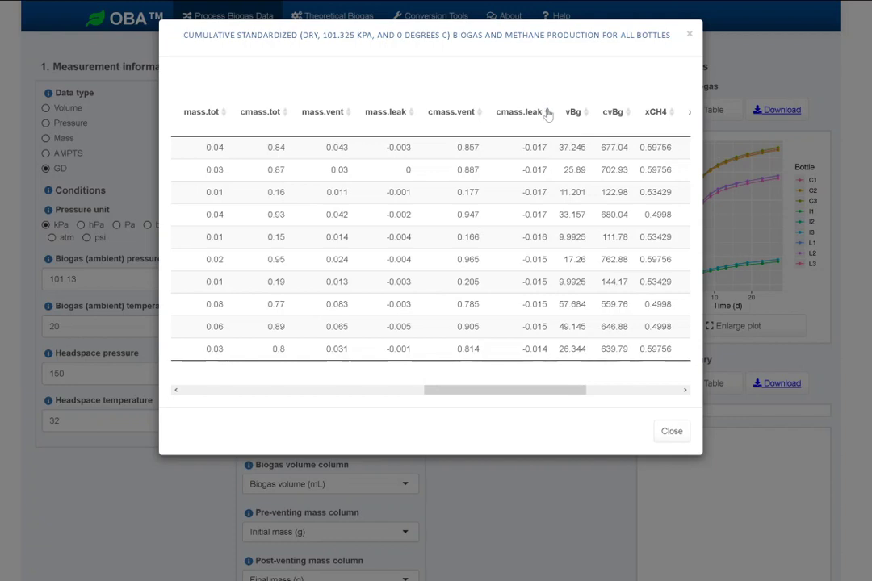
click(546, 113)
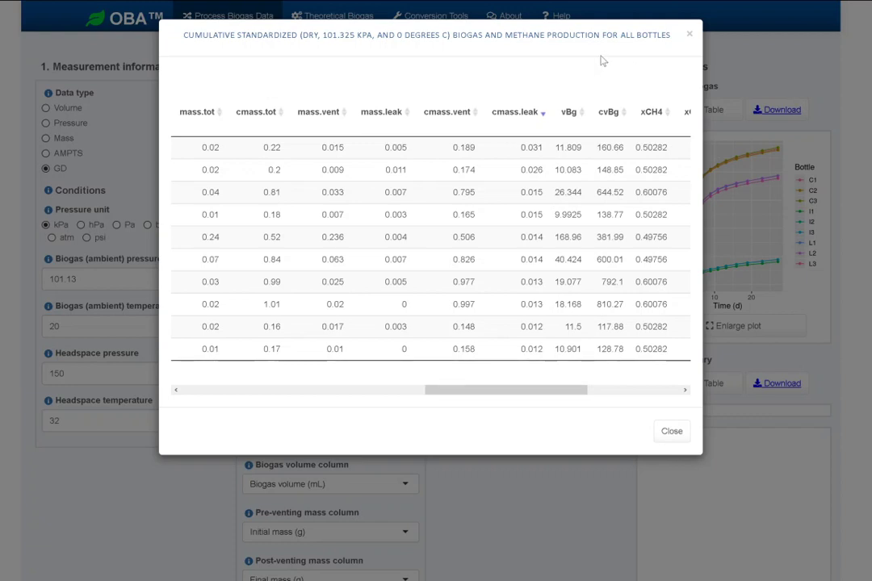
click(689, 35)
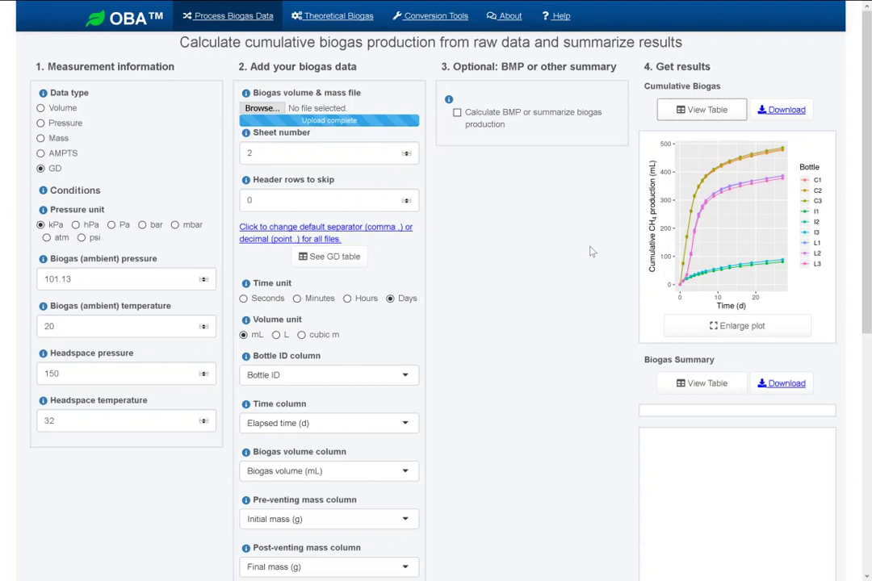
Enable BMP calculation and set the BMP time to '1% net cum./d, 3 d'.
click(457, 113)
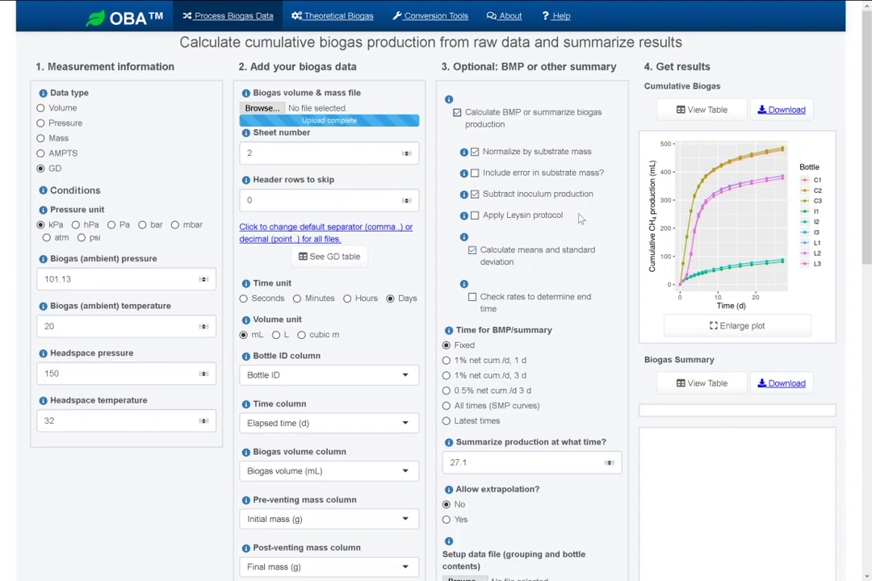
scroll(580, 219, down, 1)
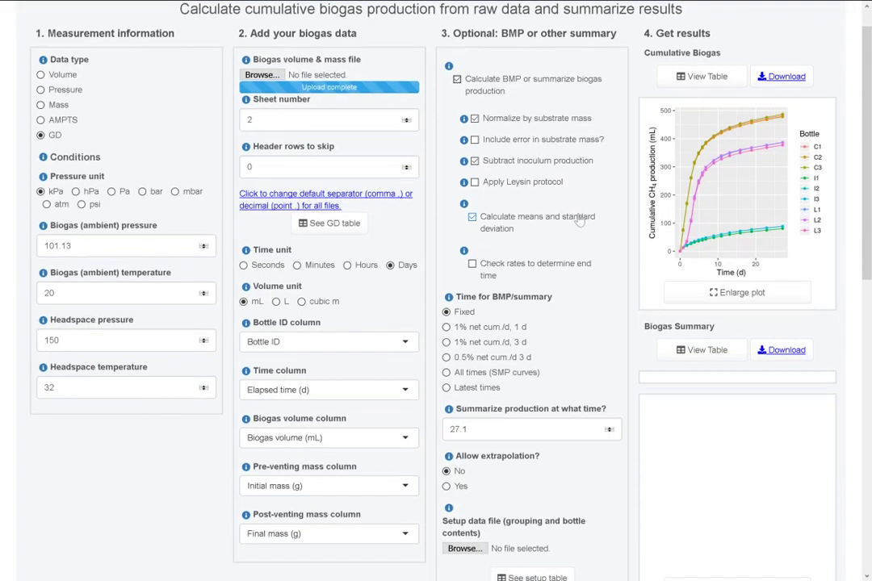
scroll(580, 219, down, 2)
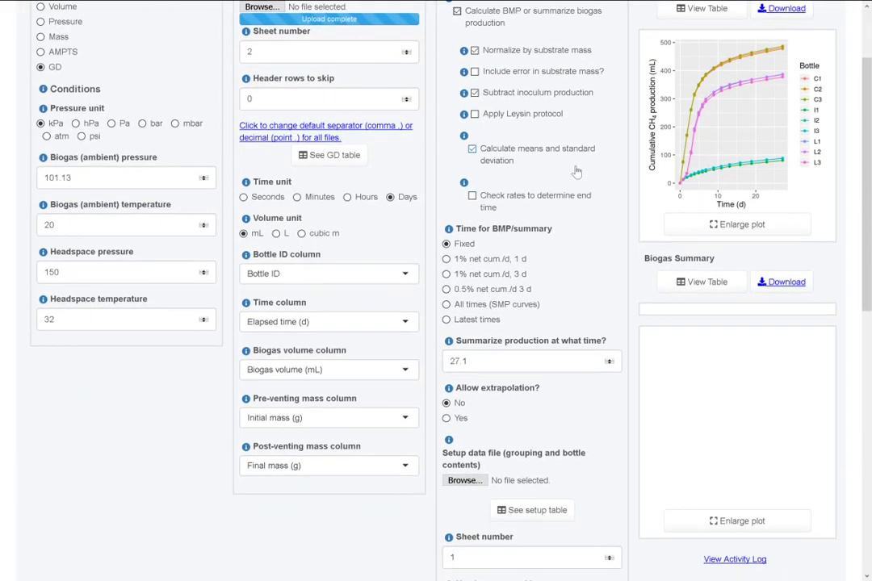
scroll(576, 172, down, 1)
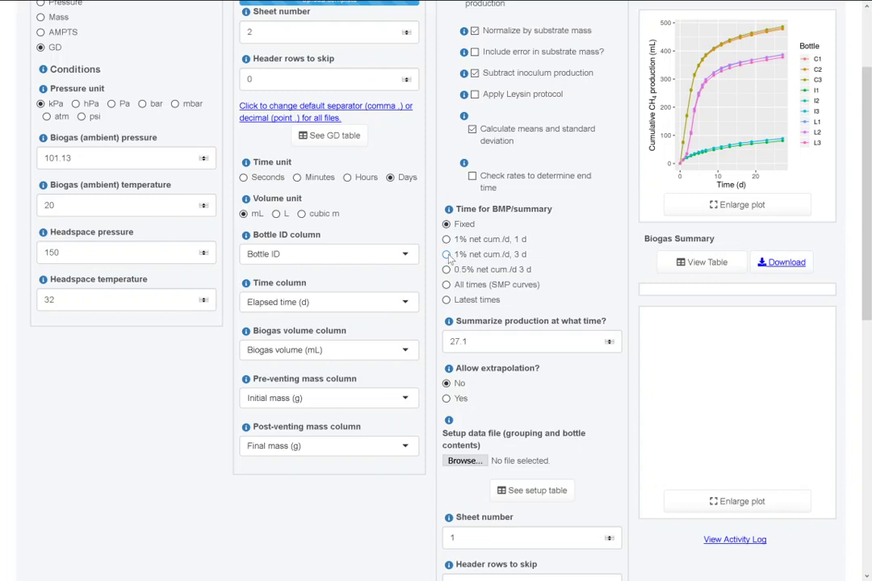
click(447, 255)
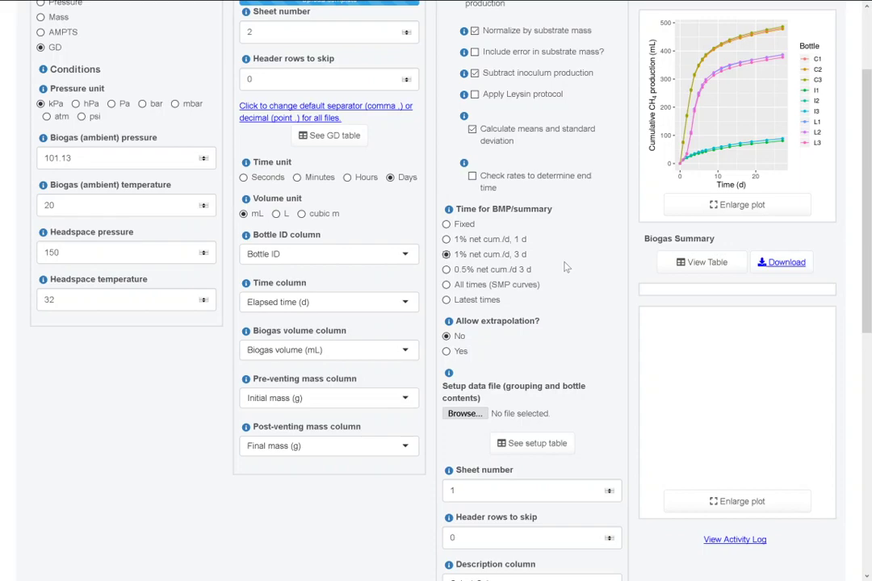
scroll(565, 267, down, 1)
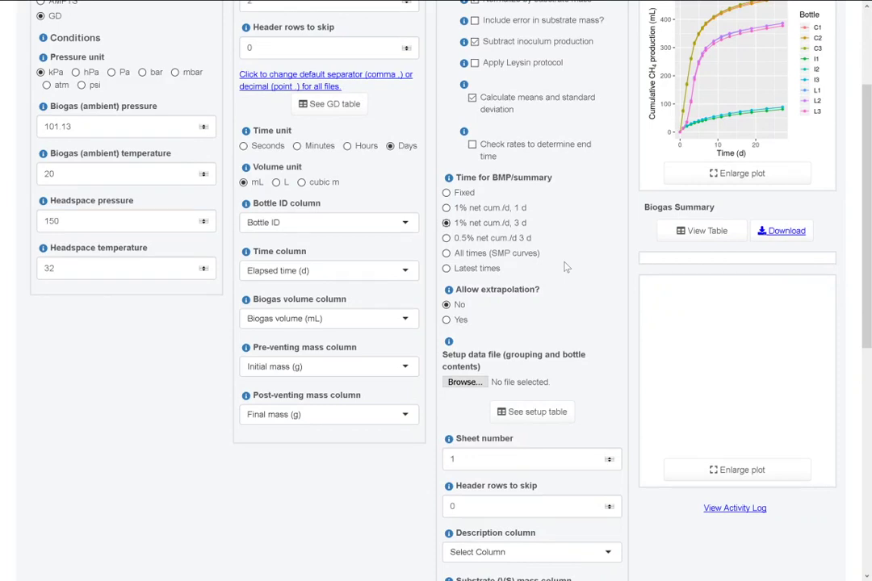
scroll(565, 267, down, 1)
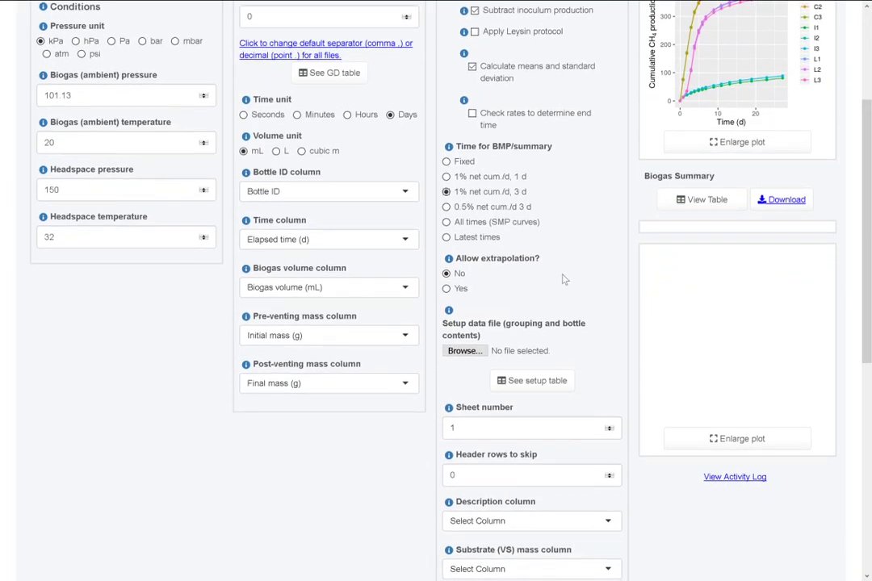
scroll(564, 279, down, 1)
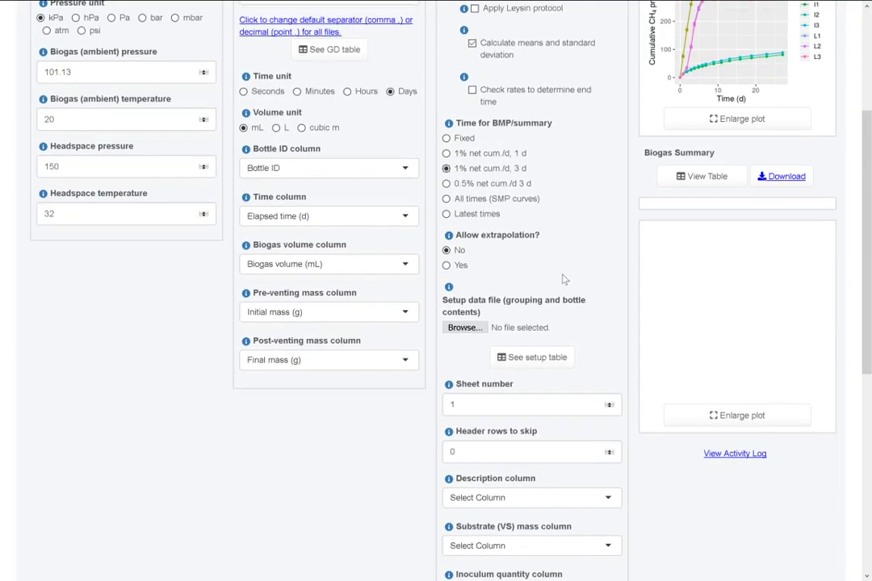
Upload the setup workbook as the setup data file and view its nine-bottle contents table.
click(475, 332)
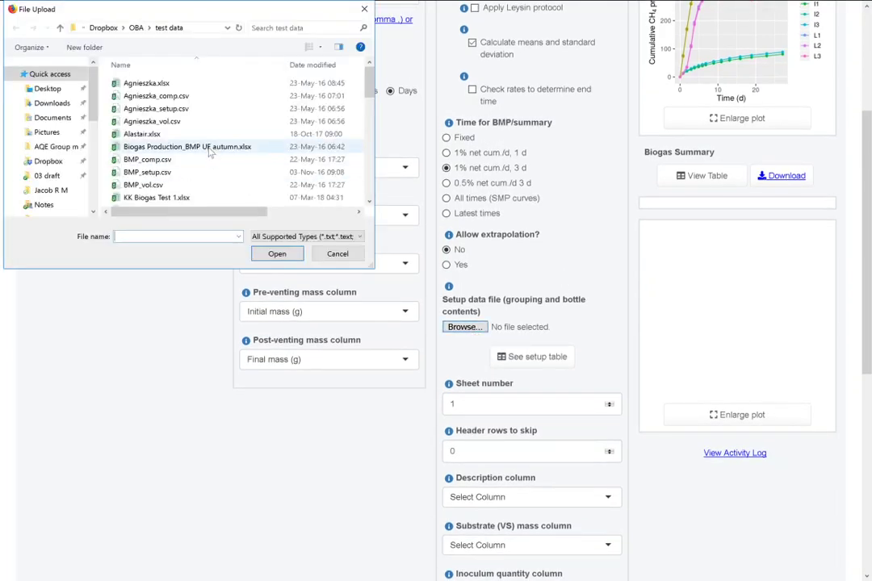
click(210, 149)
key(w)
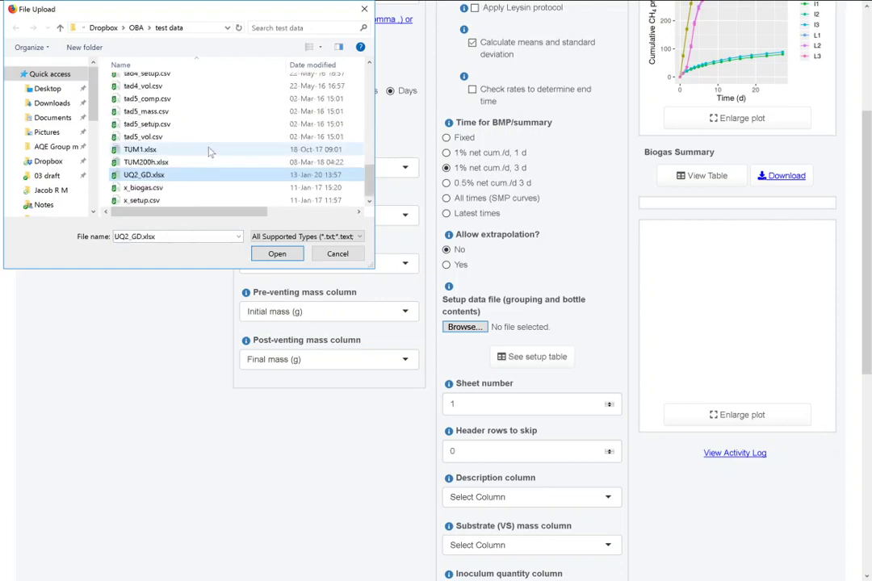
key(Return)
scroll(582, 248, down, 2)
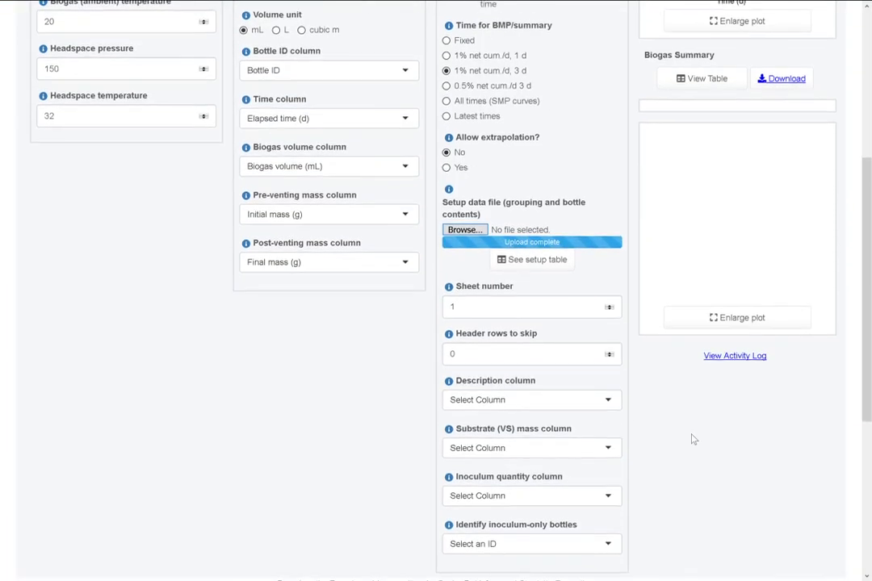
click(558, 263)
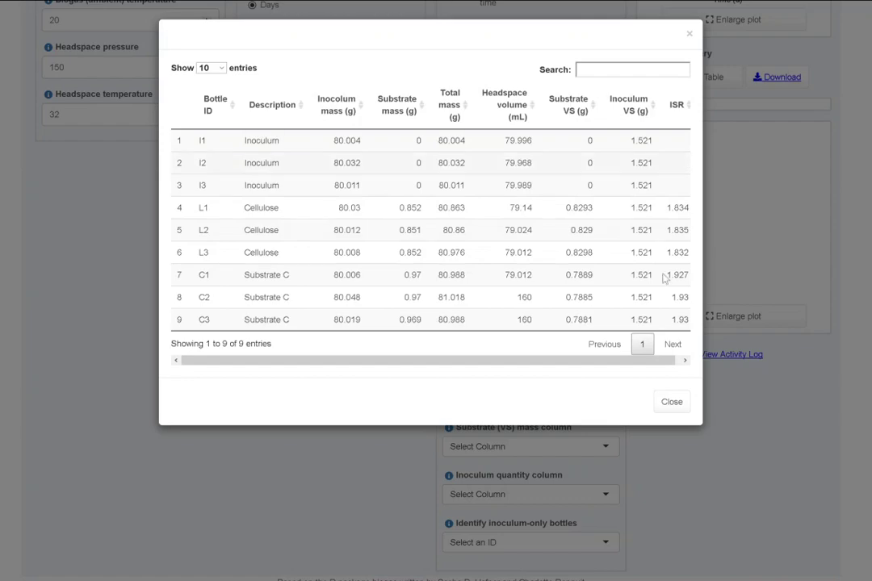
Map the Description column to Description and the substrate VS mass column to Substrate VS (g).
click(671, 401)
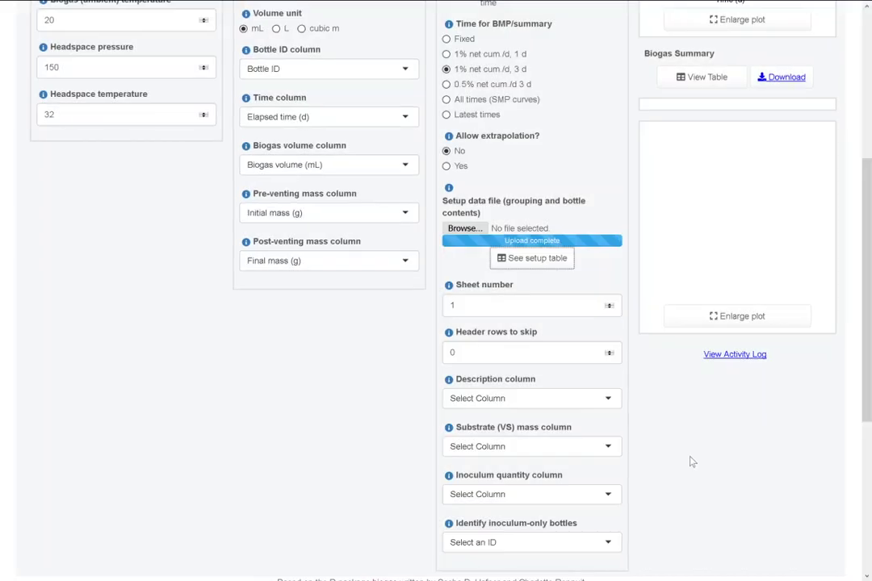
scroll(690, 462, down, 1)
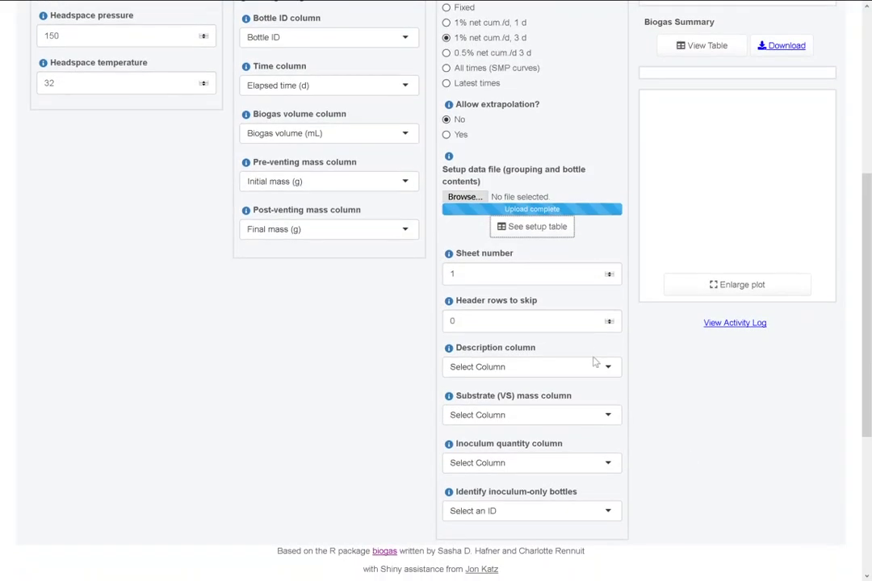
click(602, 371)
click(569, 421)
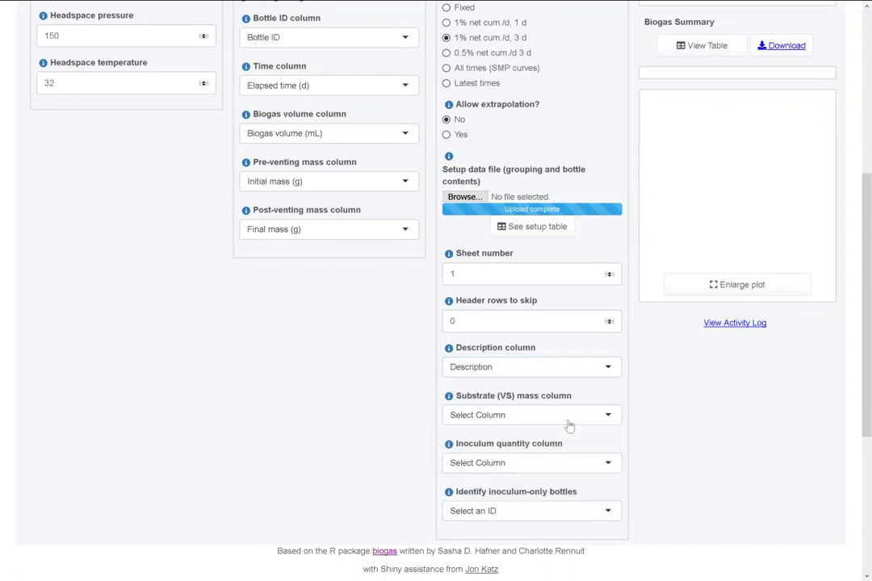
scroll(622, 412, down, 1)
click(610, 408)
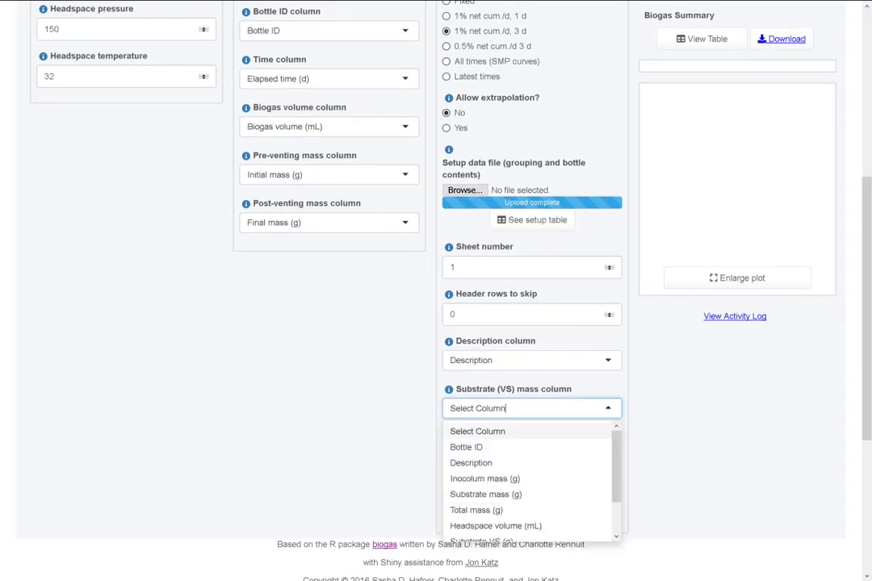
scroll(576, 489, down, 1)
scroll(576, 488, down, 1)
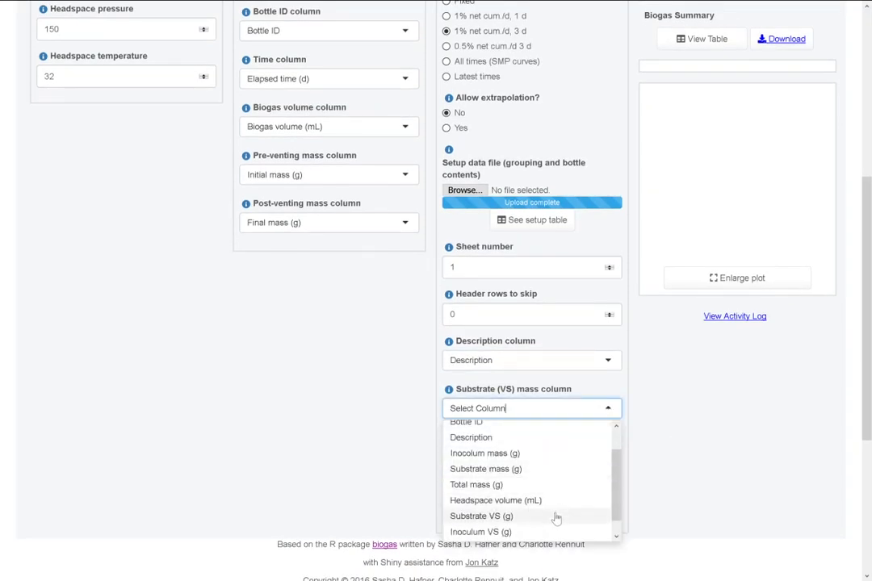
click(557, 515)
Set inoculum quantity to Inoculum mass (g) and flag Inoculum as the inoculum-only bottles.
click(578, 462)
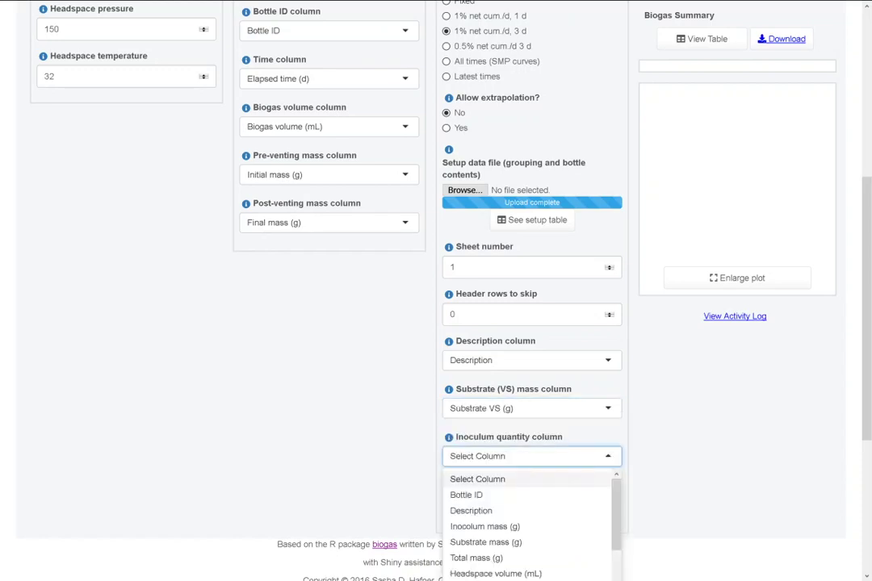
scroll(670, 448, down, 3)
click(586, 436)
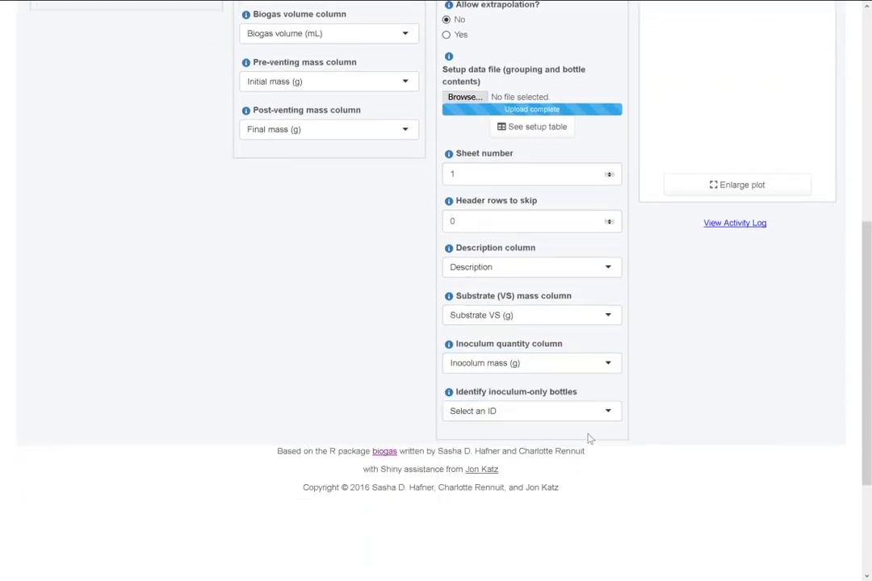
click(559, 413)
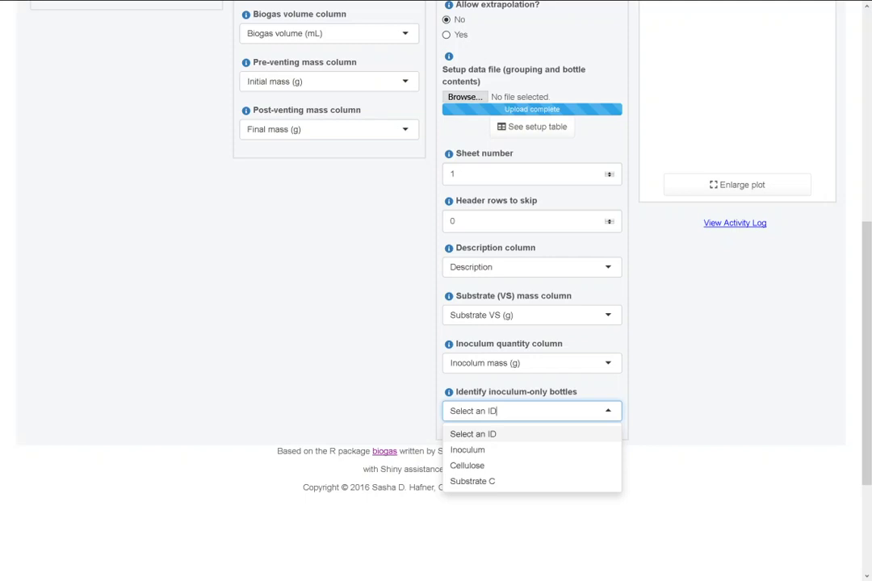
click(528, 455)
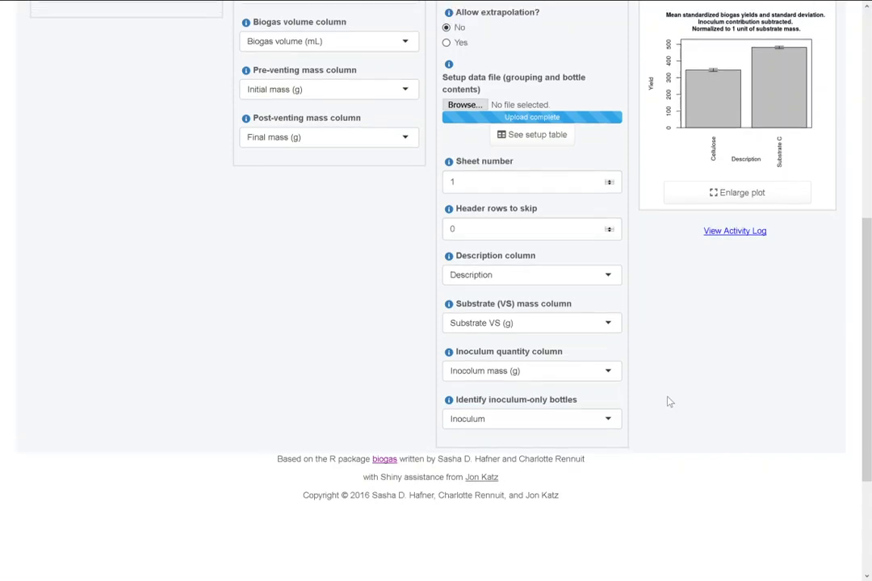
Enlarge the Cellulose and Substrate C mean yield bar chart for inspection, then close it.
scroll(668, 401, up, 3)
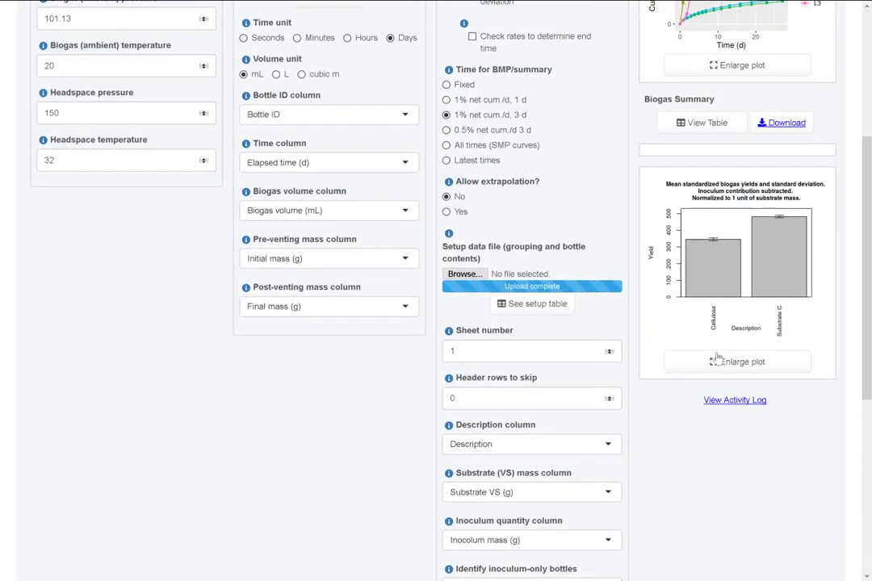
click(678, 361)
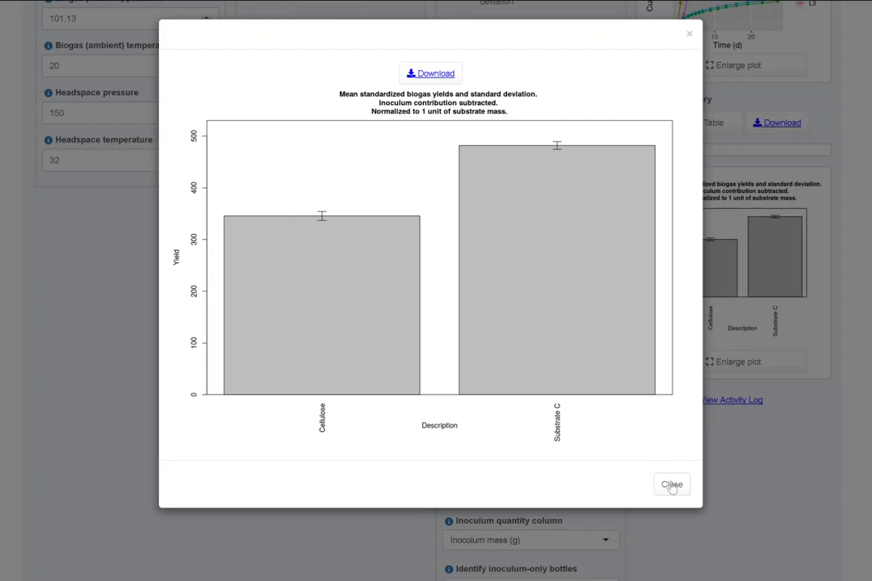
click(671, 486)
Bring up the Biogas Summary table showing Cellulose 345.7 and Substrate C 482 at 15.9 d.
click(705, 127)
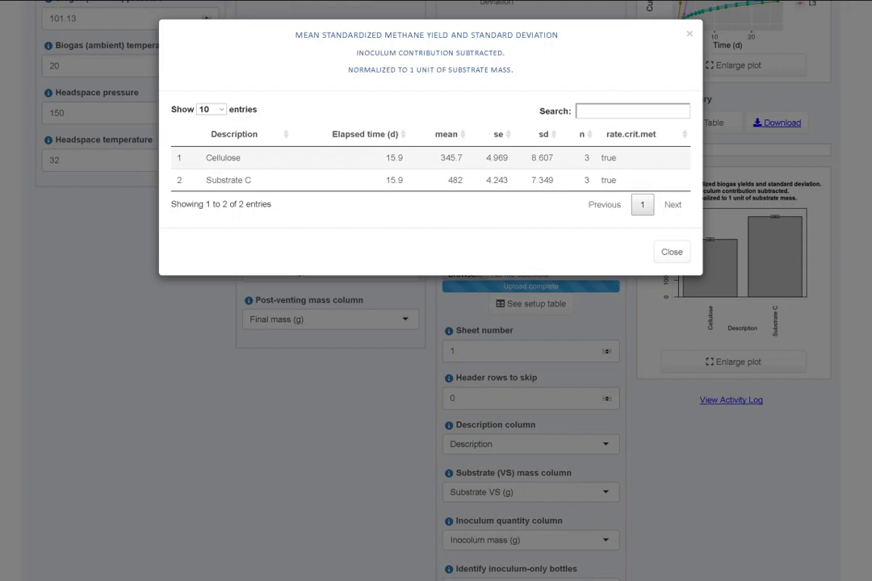
click(663, 253)
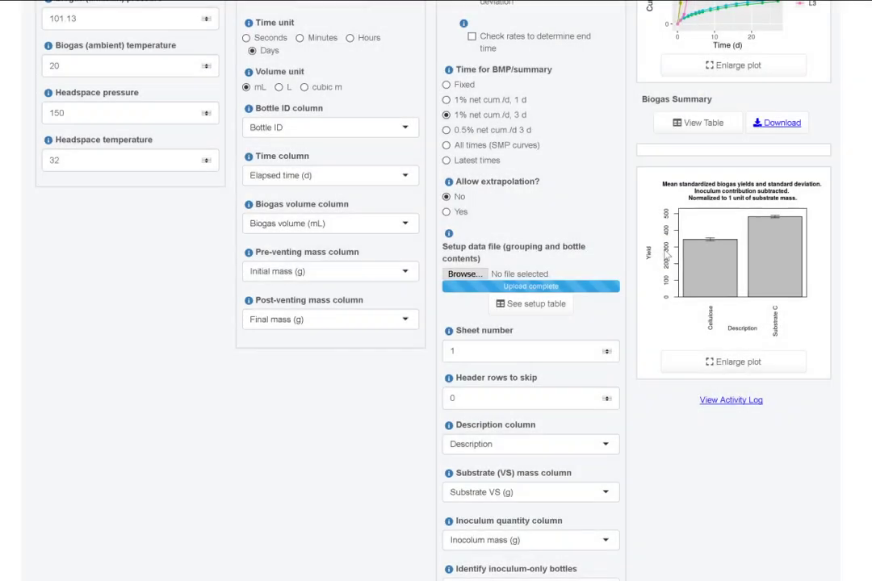
scroll(635, 410, up, 1)
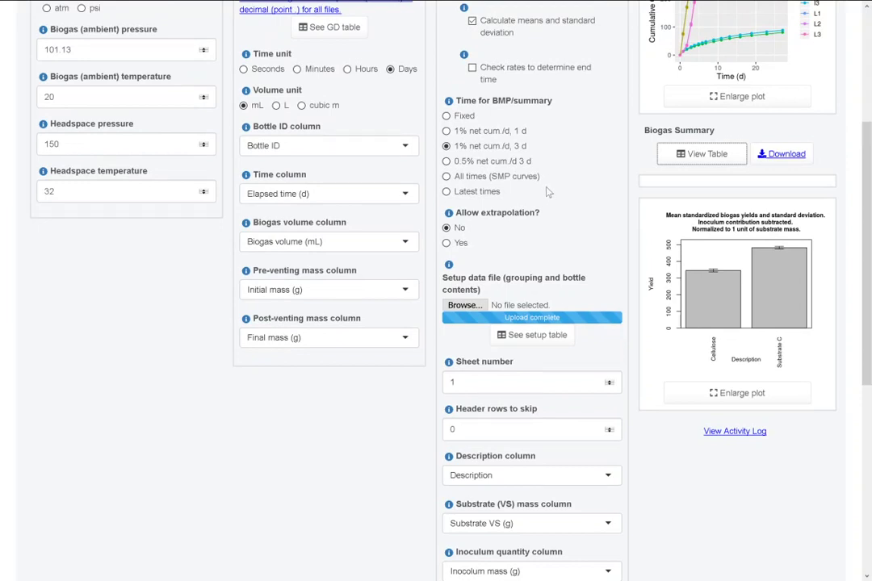
scroll(548, 191, up, 1)
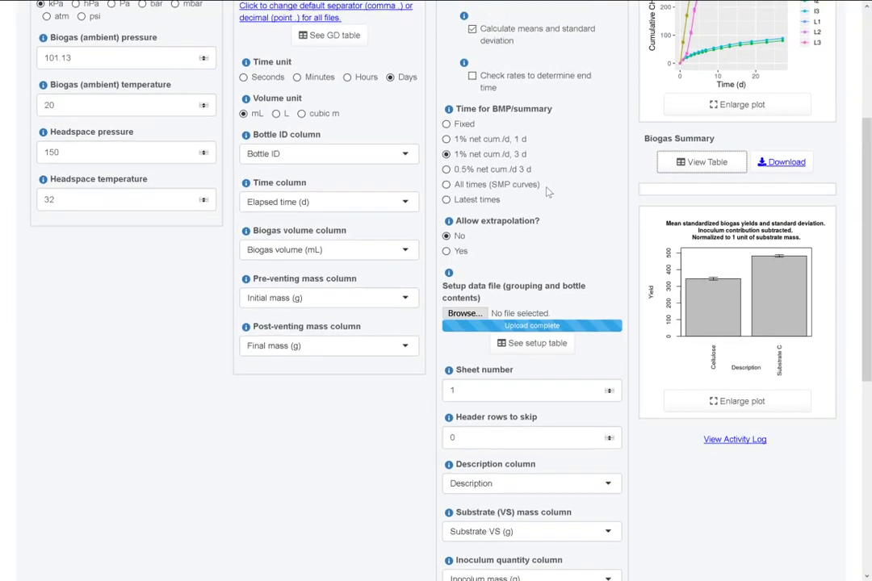
click(457, 187)
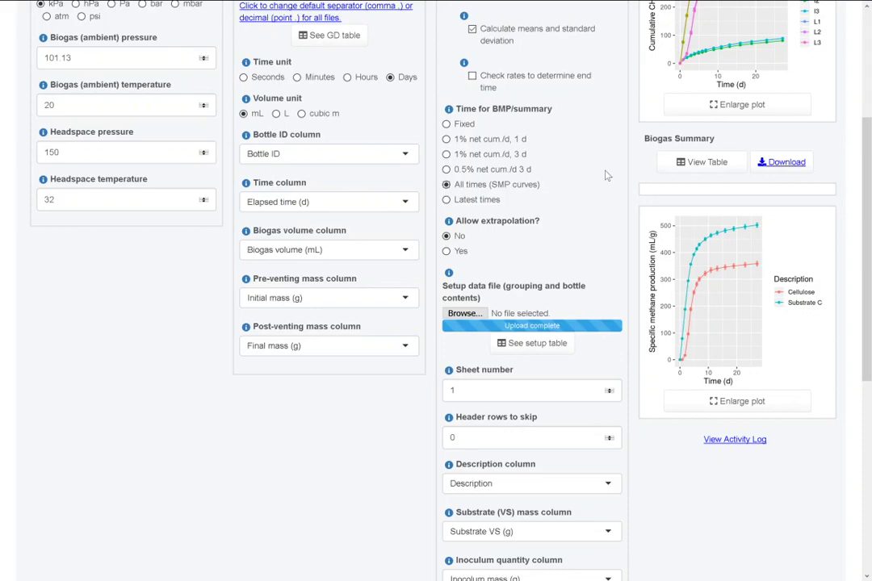
scroll(607, 176, up, 1)
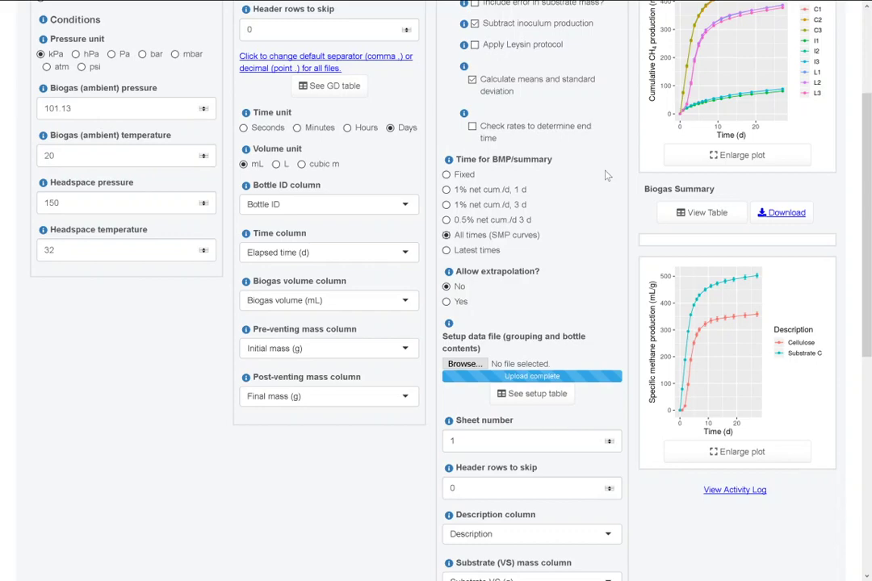
scroll(607, 175, up, 1)
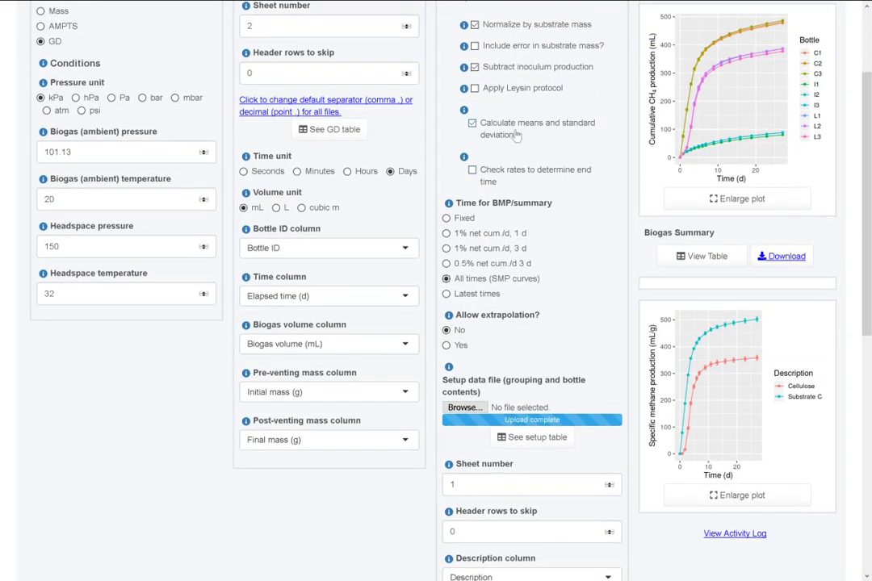
Turn off means and inspect the enlarged per-bottle curves: C bottles near 500, L near 360 mL/g.
click(473, 124)
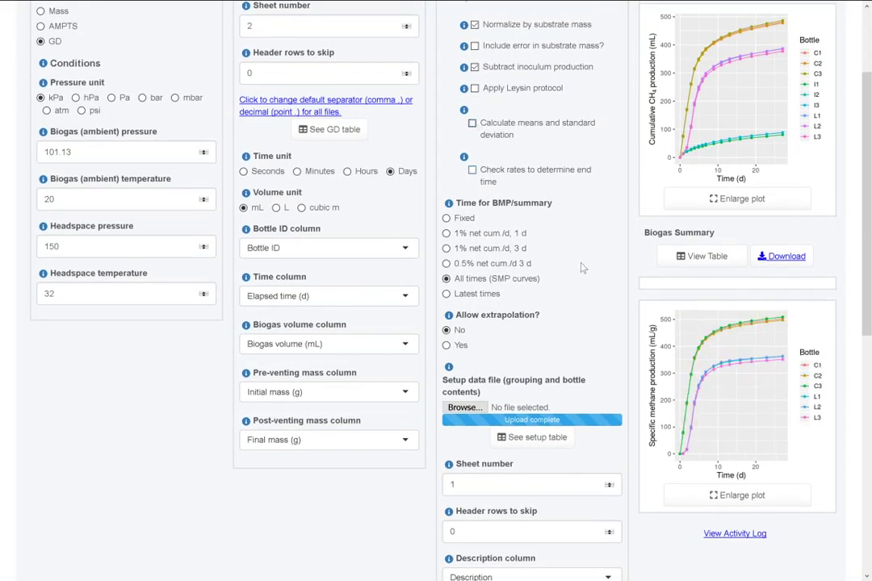
scroll(581, 266, down, 2)
click(725, 400)
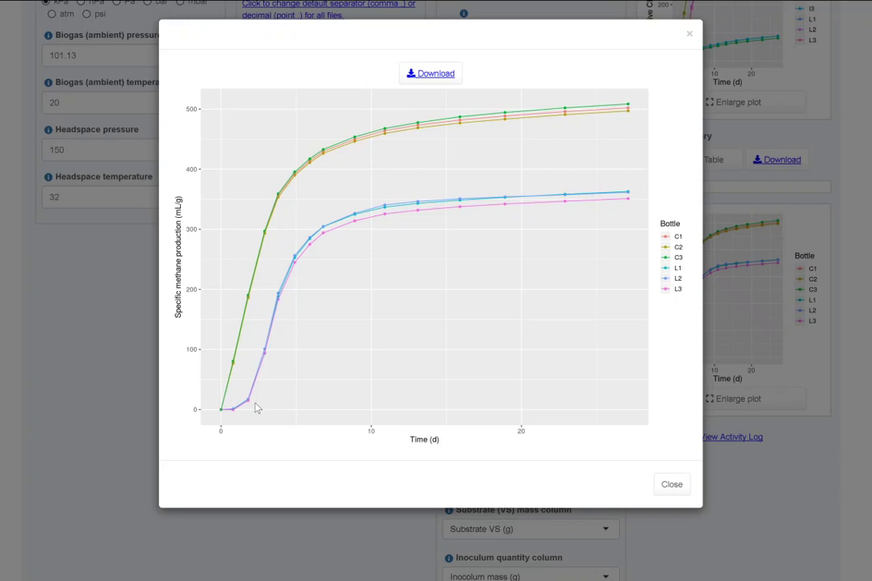
click(689, 35)
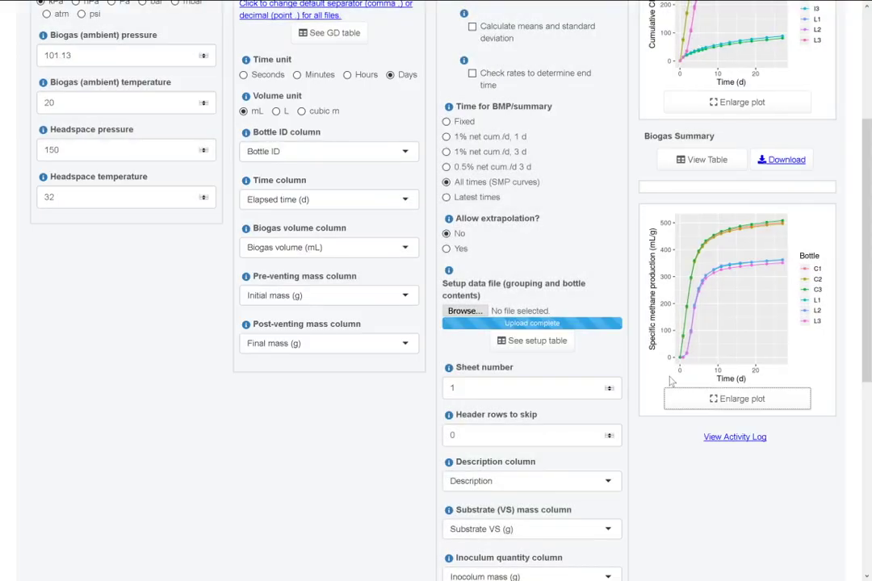
scroll(669, 381, up, 3)
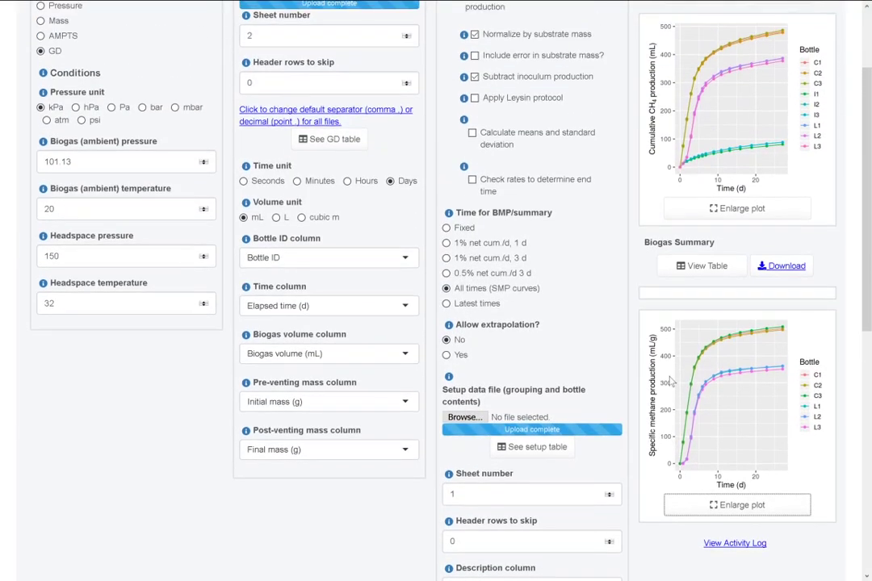
Enable rate-based end time and inspect the enlarged methane production rate plot, all bottles below 1%/day near day 13.
click(584, 185)
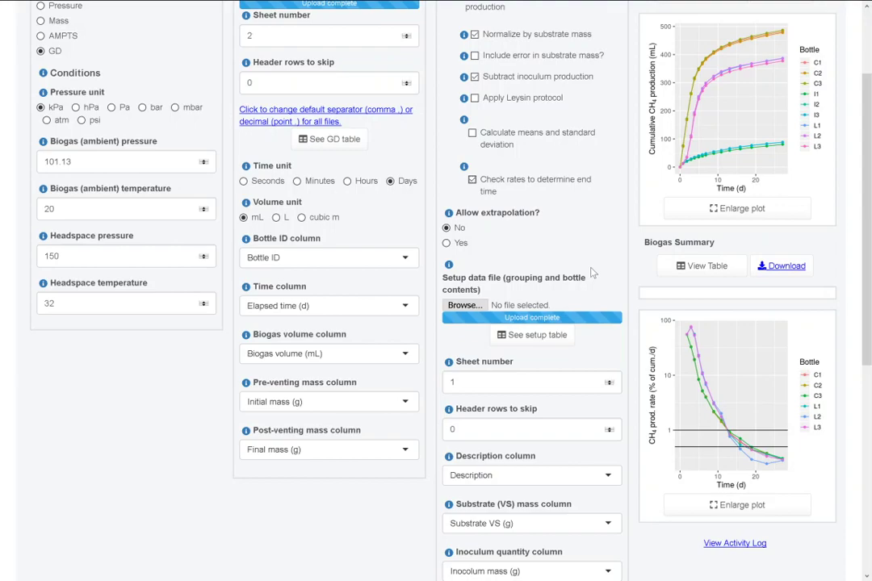
scroll(592, 273, down, 2)
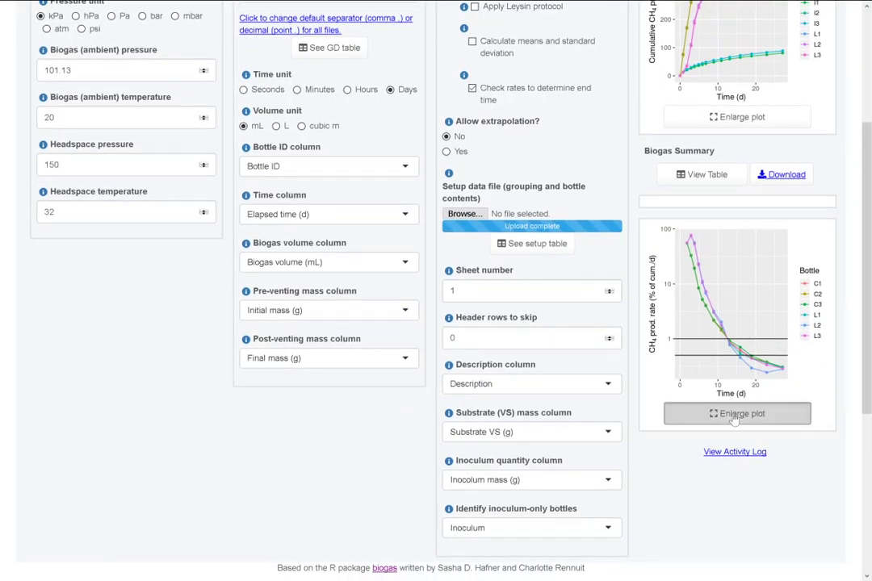
click(735, 414)
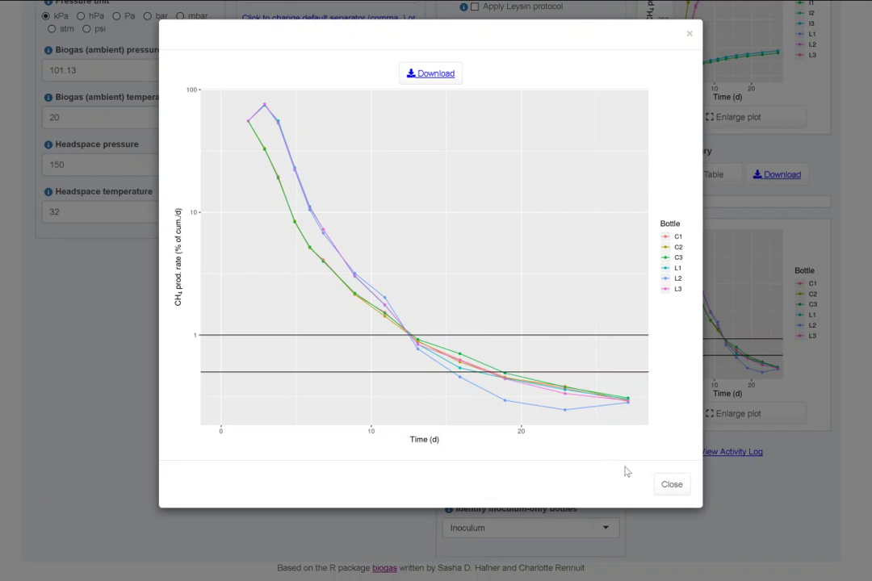
click(666, 484)
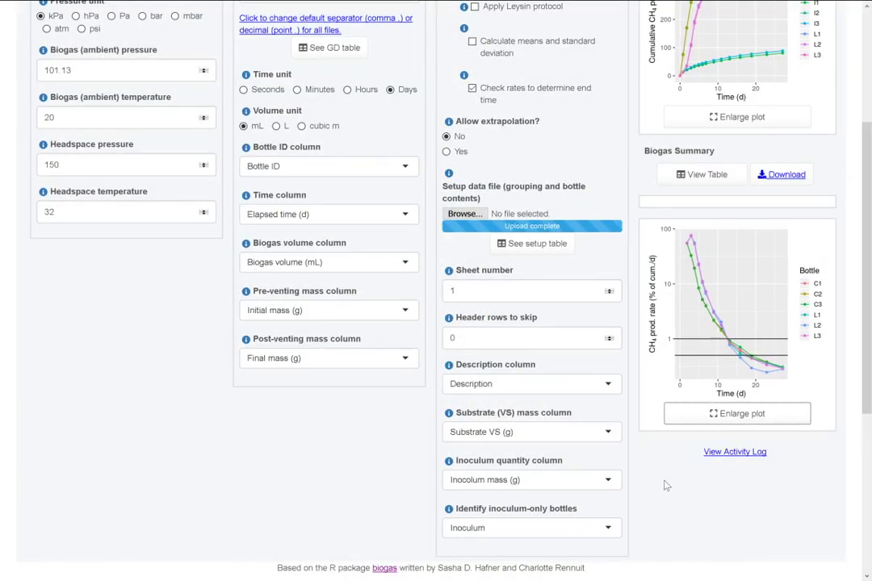
scroll(484, 242, up, 2)
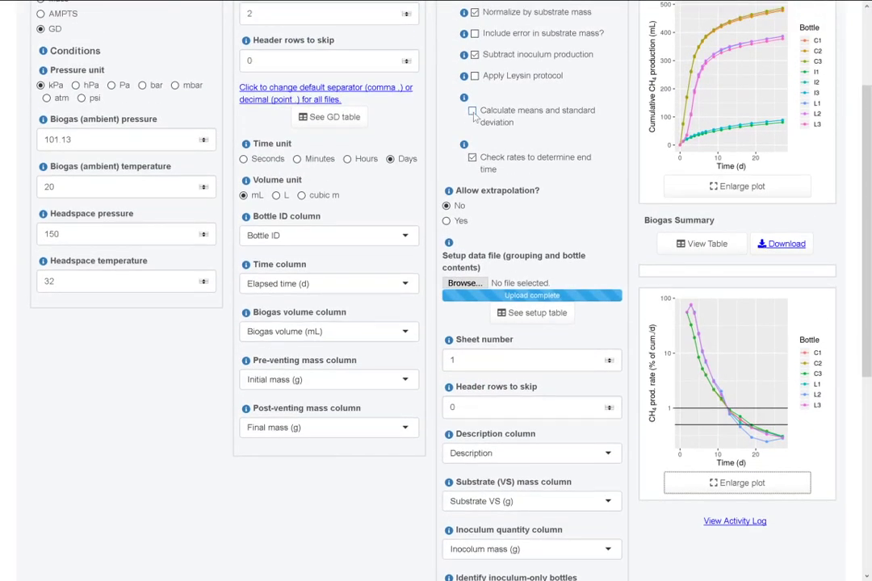
Disable rate checking, re-enable means, set BMP time to Latest times, and view the yield table.
click(472, 157)
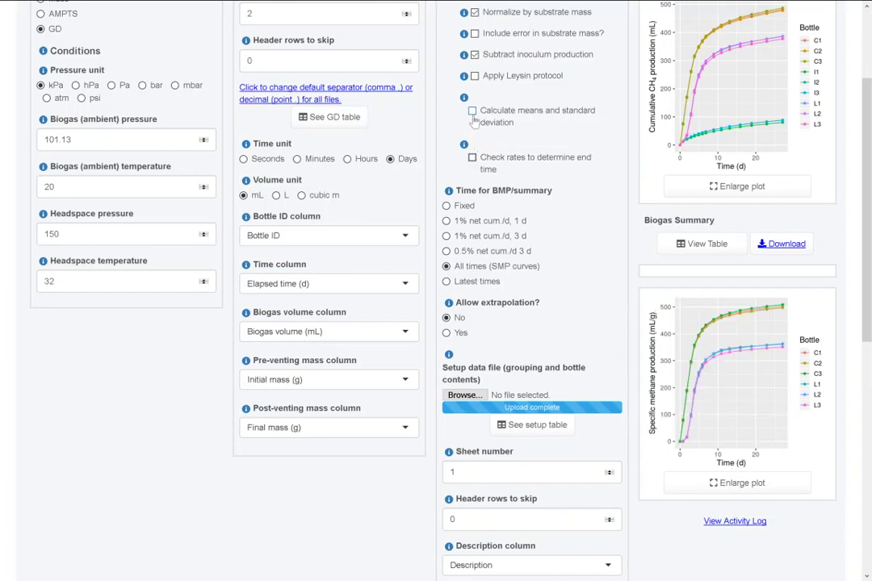
click(473, 110)
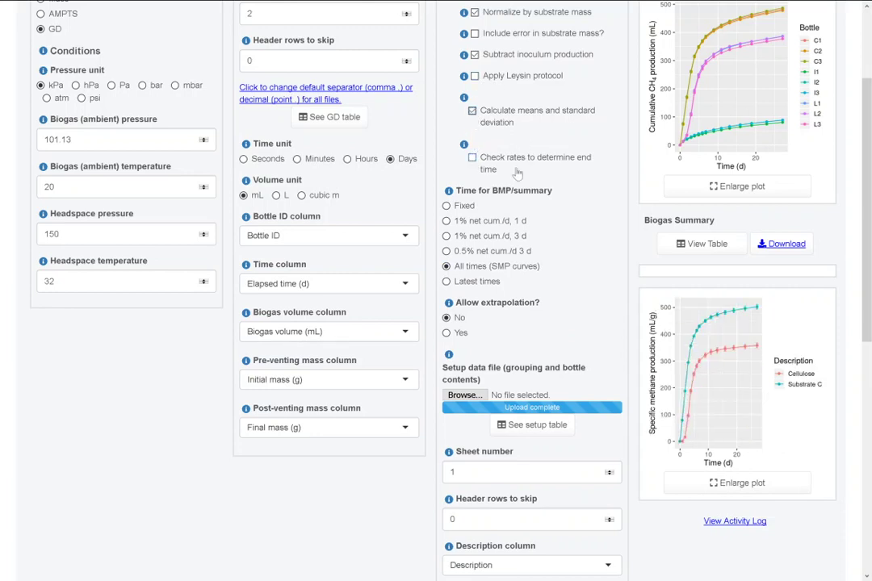
click(447, 206)
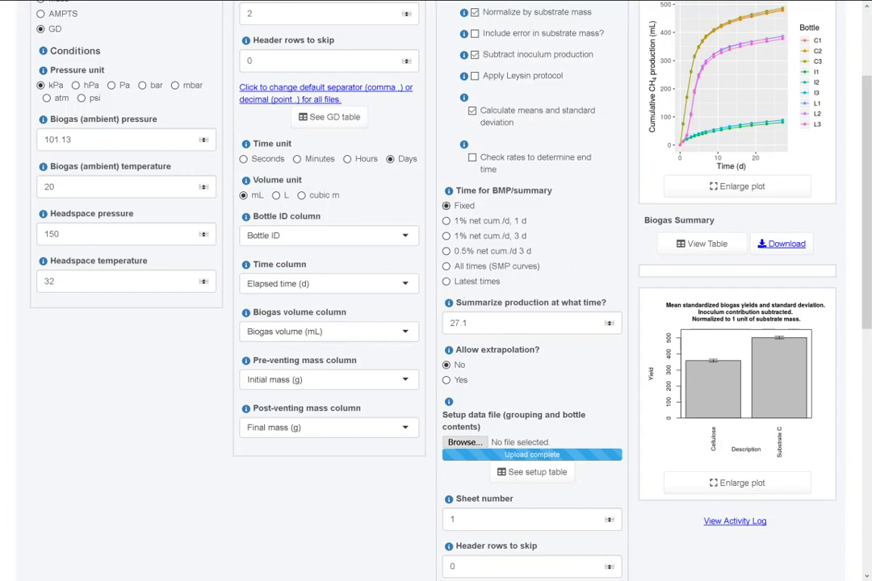
drag(468, 323, 450, 323)
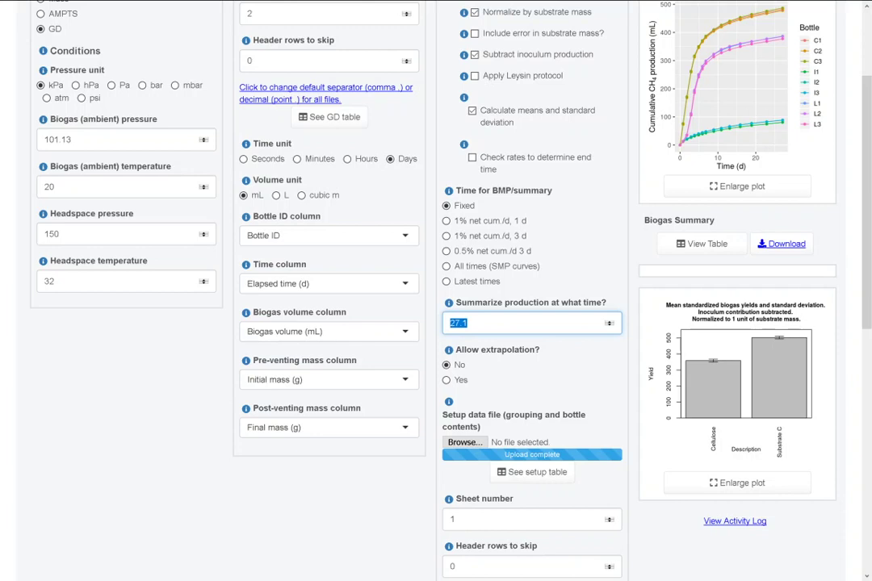
click(485, 283)
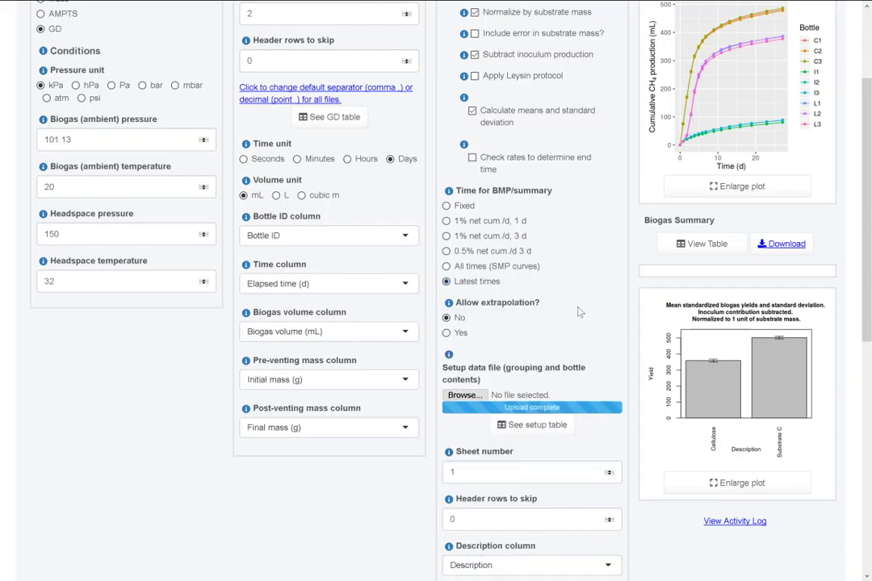
click(698, 250)
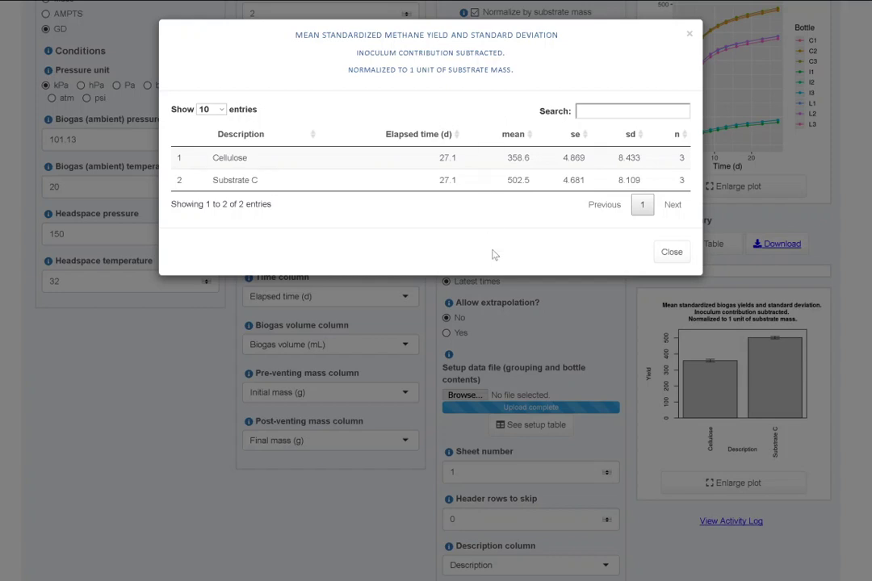
Apply the Leysin protocol with Cellulose as the cellulose bottles and review the failed-validation criteria table.
click(671, 253)
scroll(622, 246, up, 1)
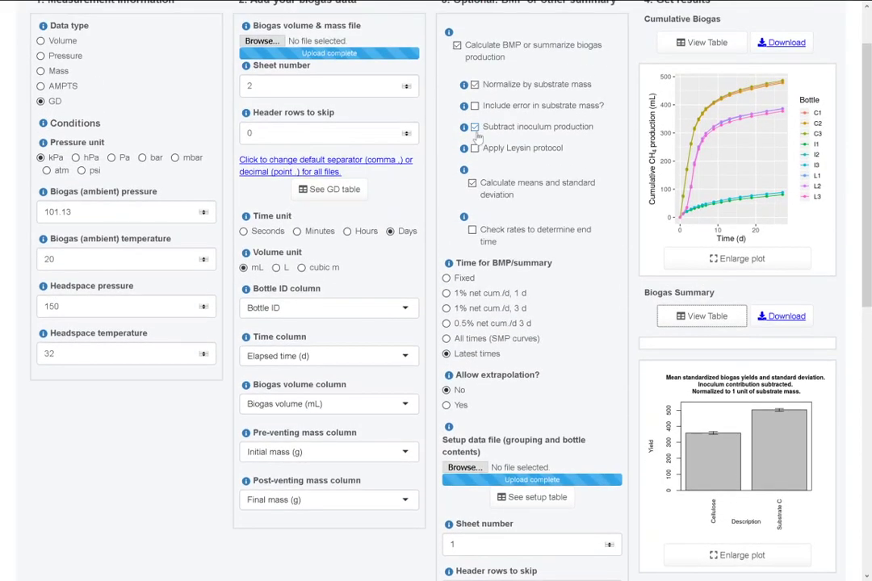
click(475, 148)
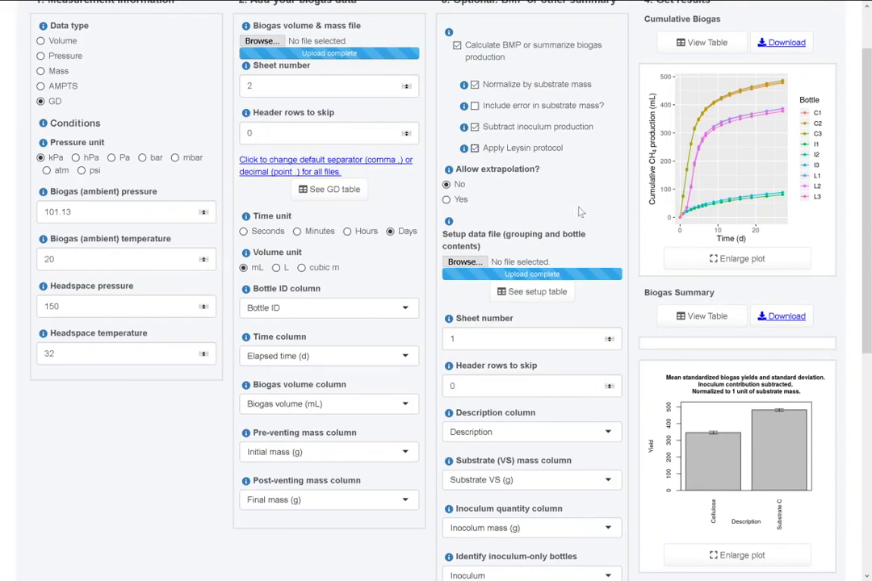
scroll(578, 212, down, 3)
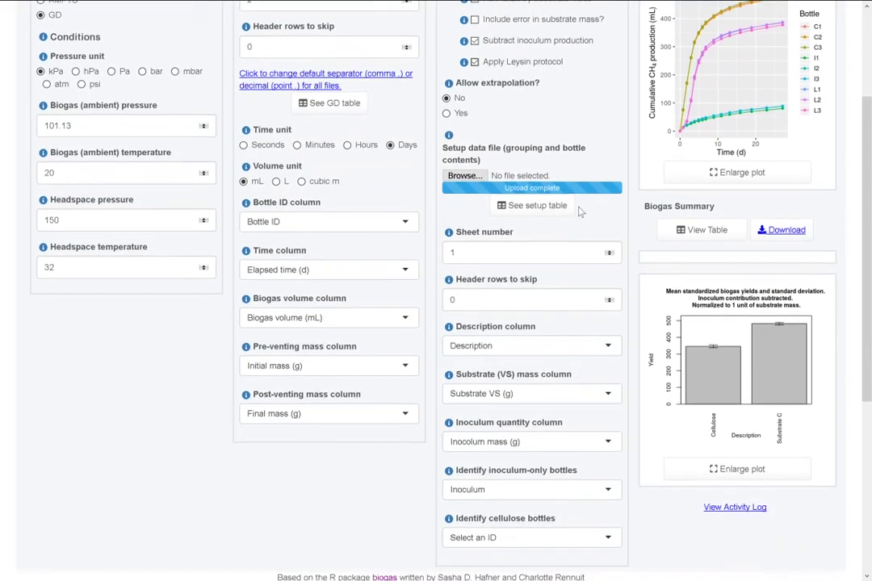
click(549, 502)
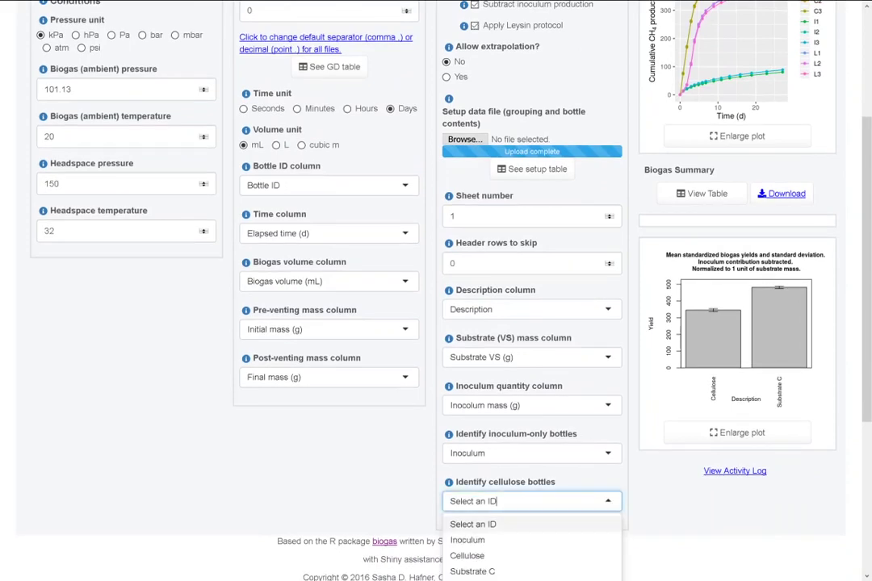
scroll(549, 484, down, 1)
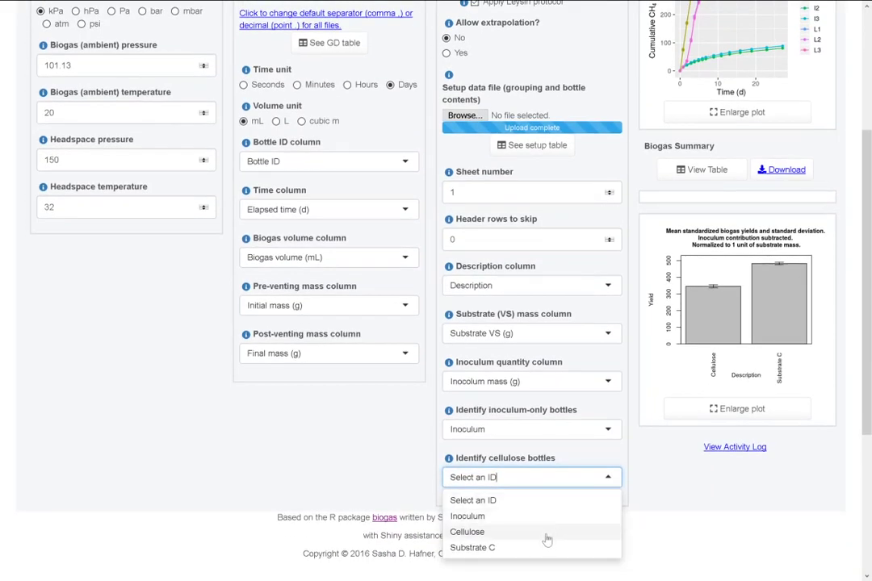
click(548, 533)
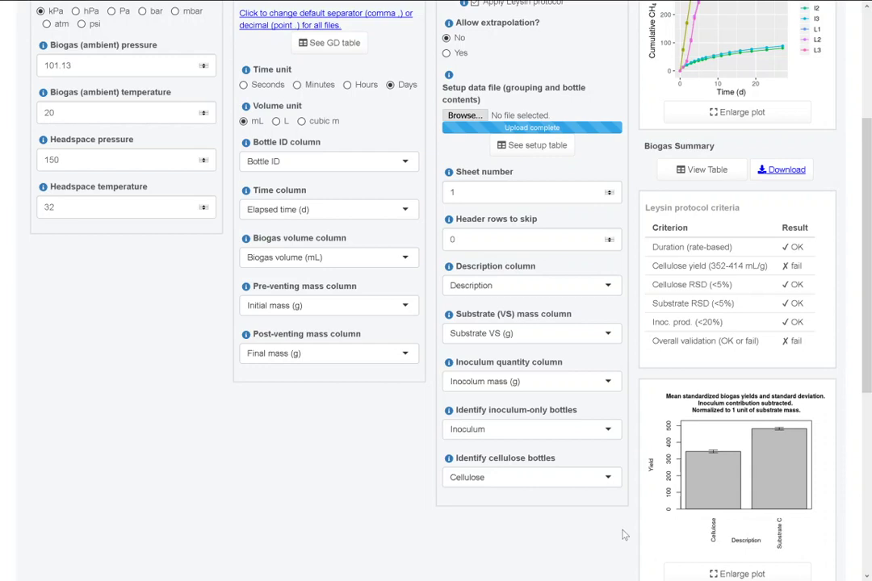
scroll(624, 535, down, 1)
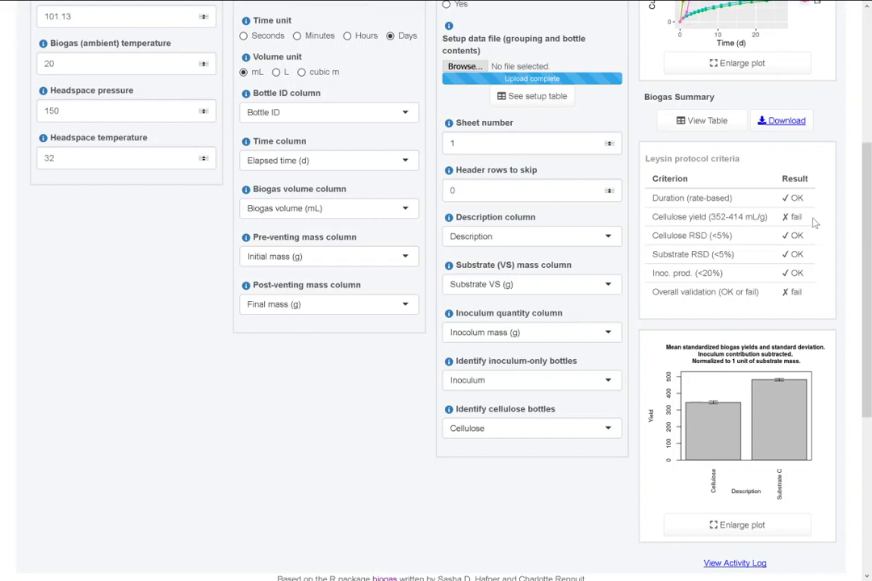
scroll(816, 223, up, 5)
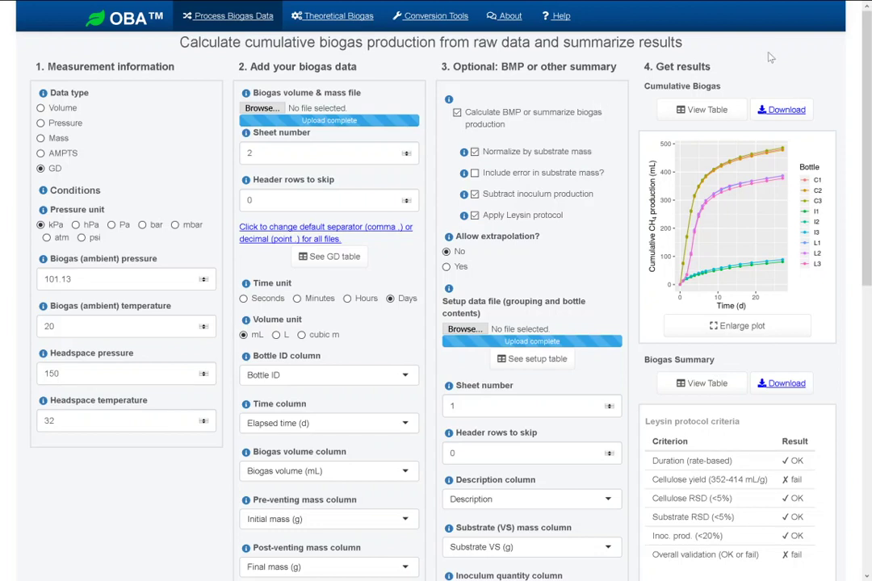
mouse_move(705, 8)
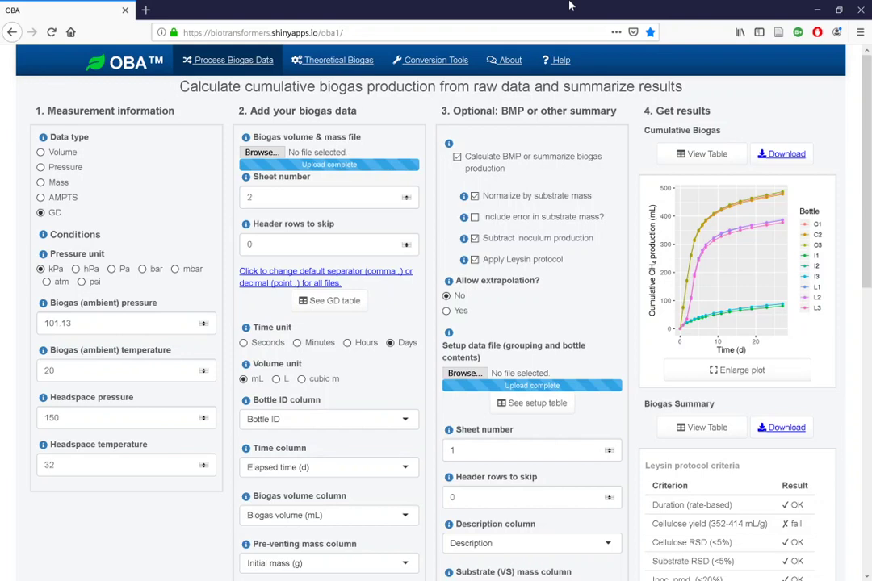
Switch to Foxit Reader and scroll back to page 1 of the GD-BMP paper.
key(alt+Tab)
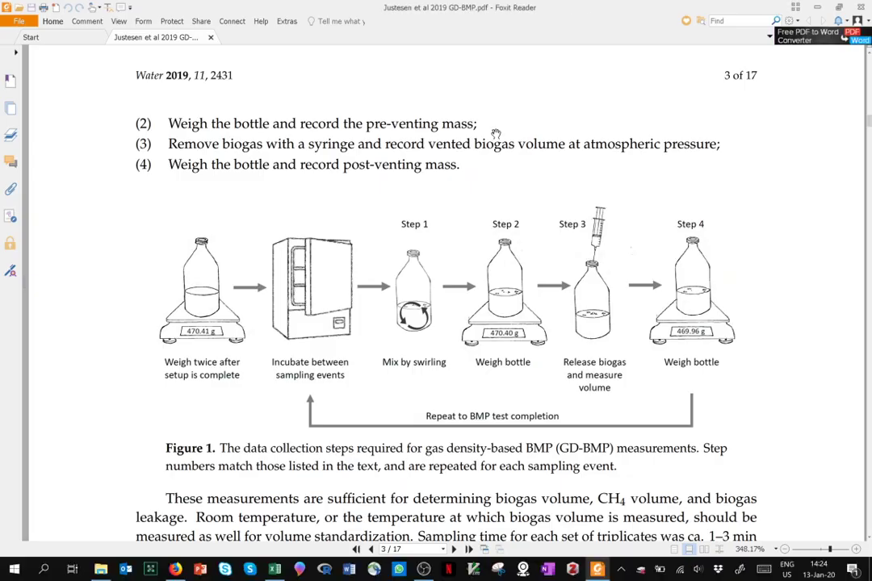
scroll(478, 161, up, 20)
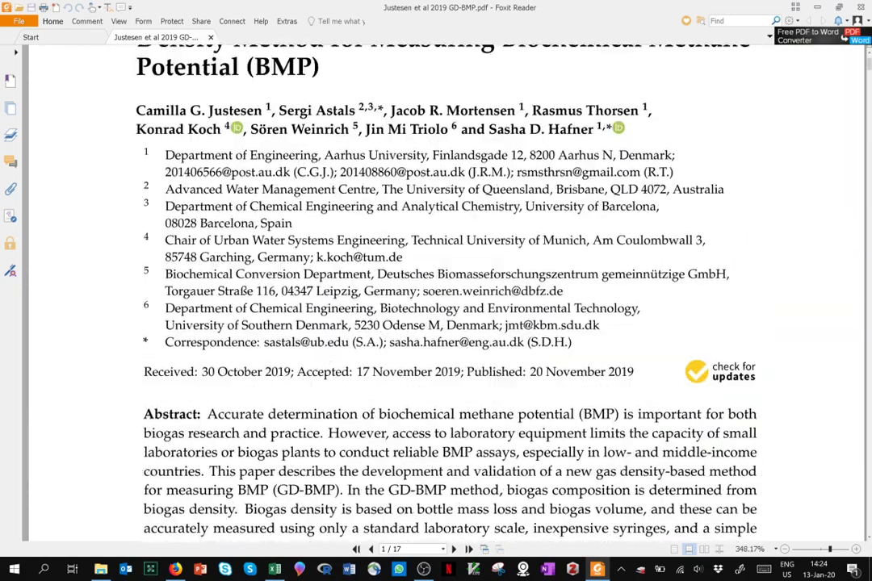